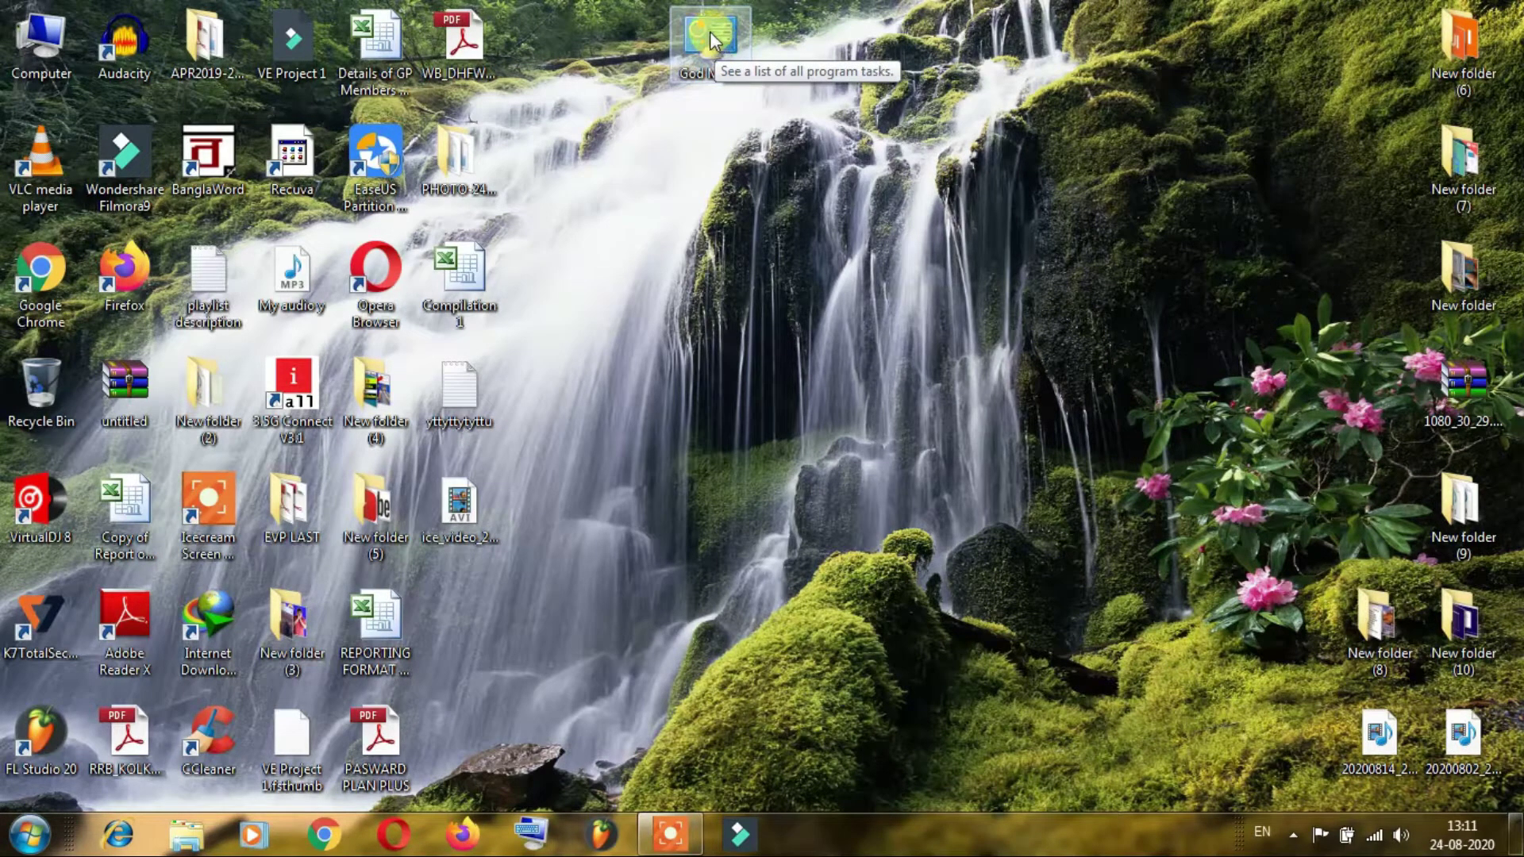
# Open the God Mode folder and the Control Panel, and narrow the Control Panel window so both fit side by side
pyautogui.doubleClick(710, 31)
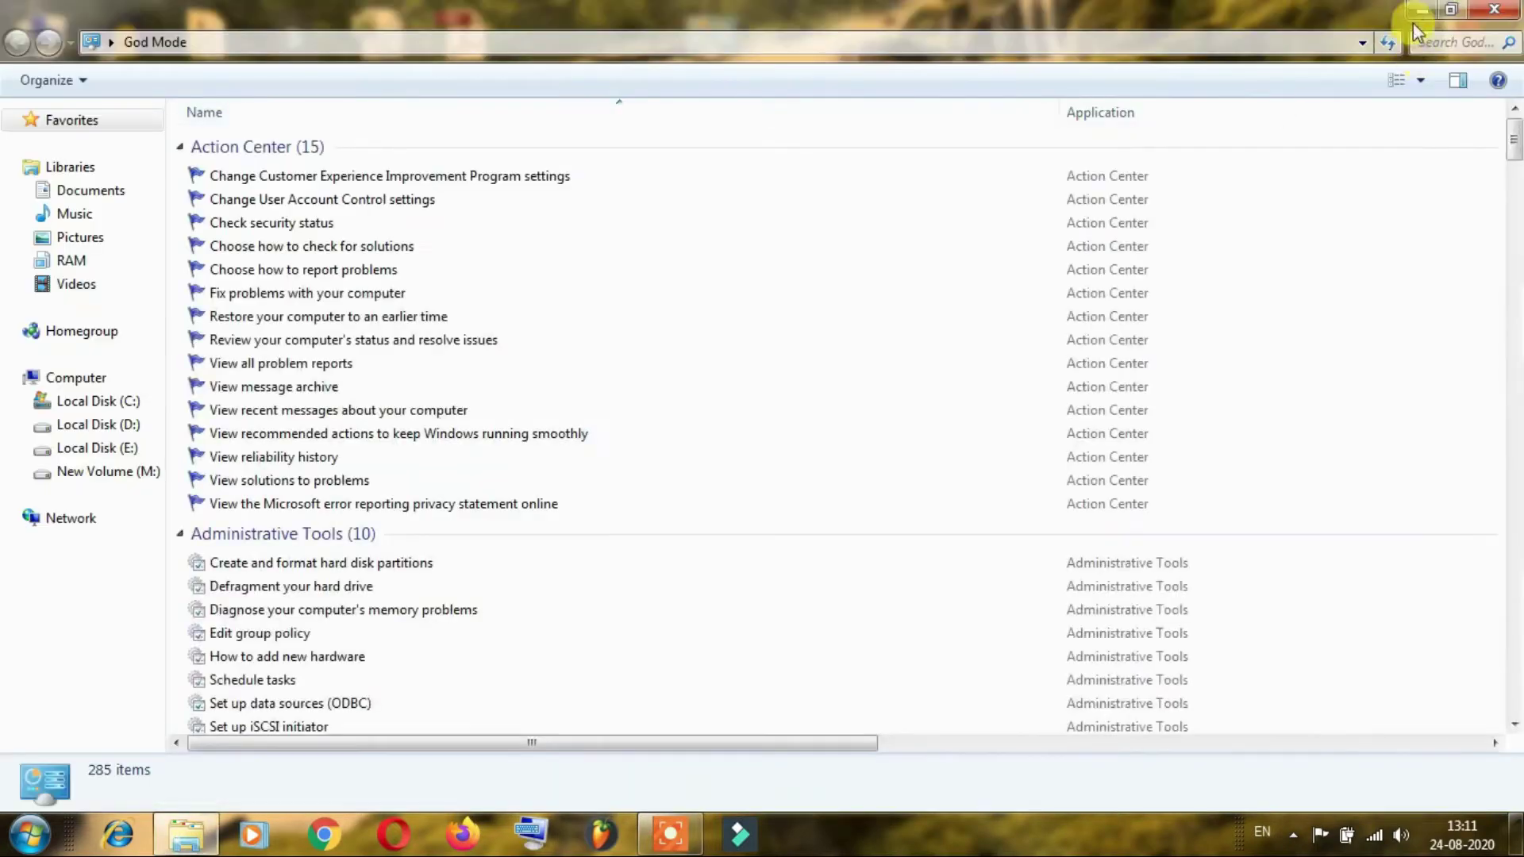
pyautogui.click(1419, 11)
pyautogui.click(30, 833)
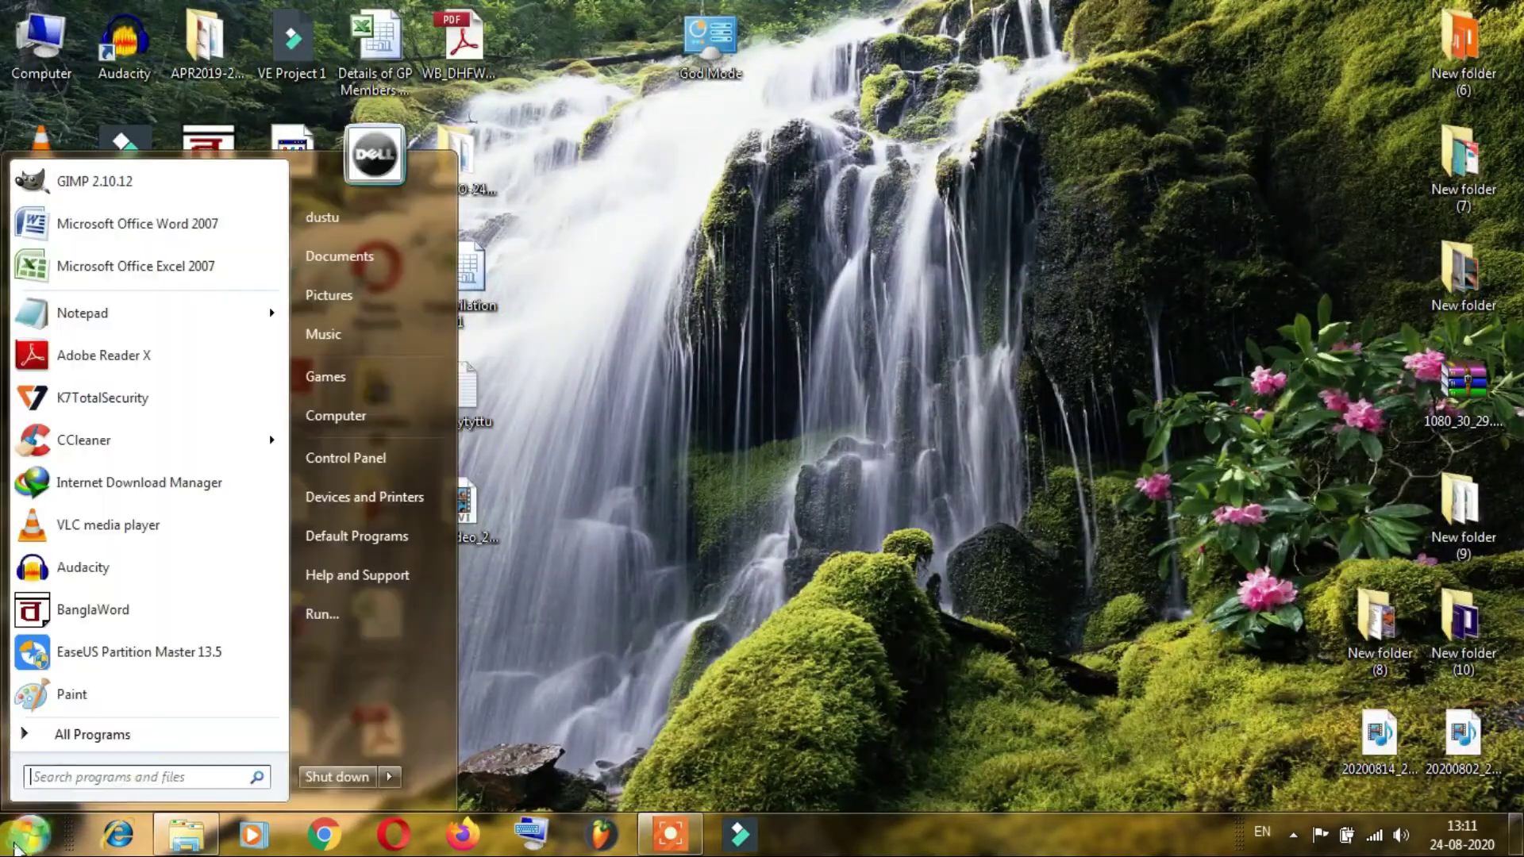
pyautogui.click(336, 457)
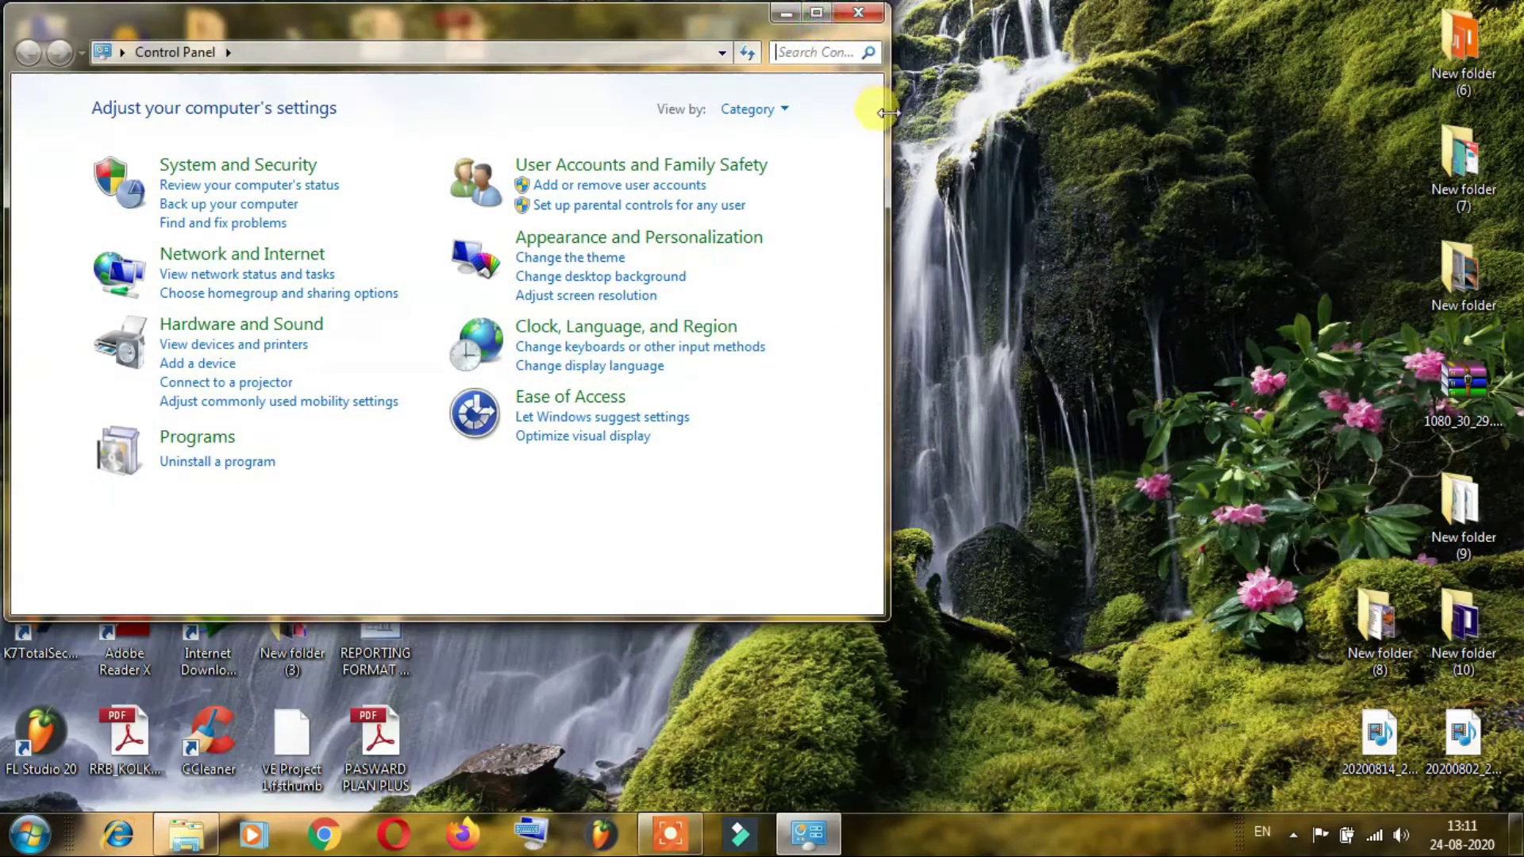
pyautogui.moveTo(887, 107); pyautogui.dragTo(690, 88)
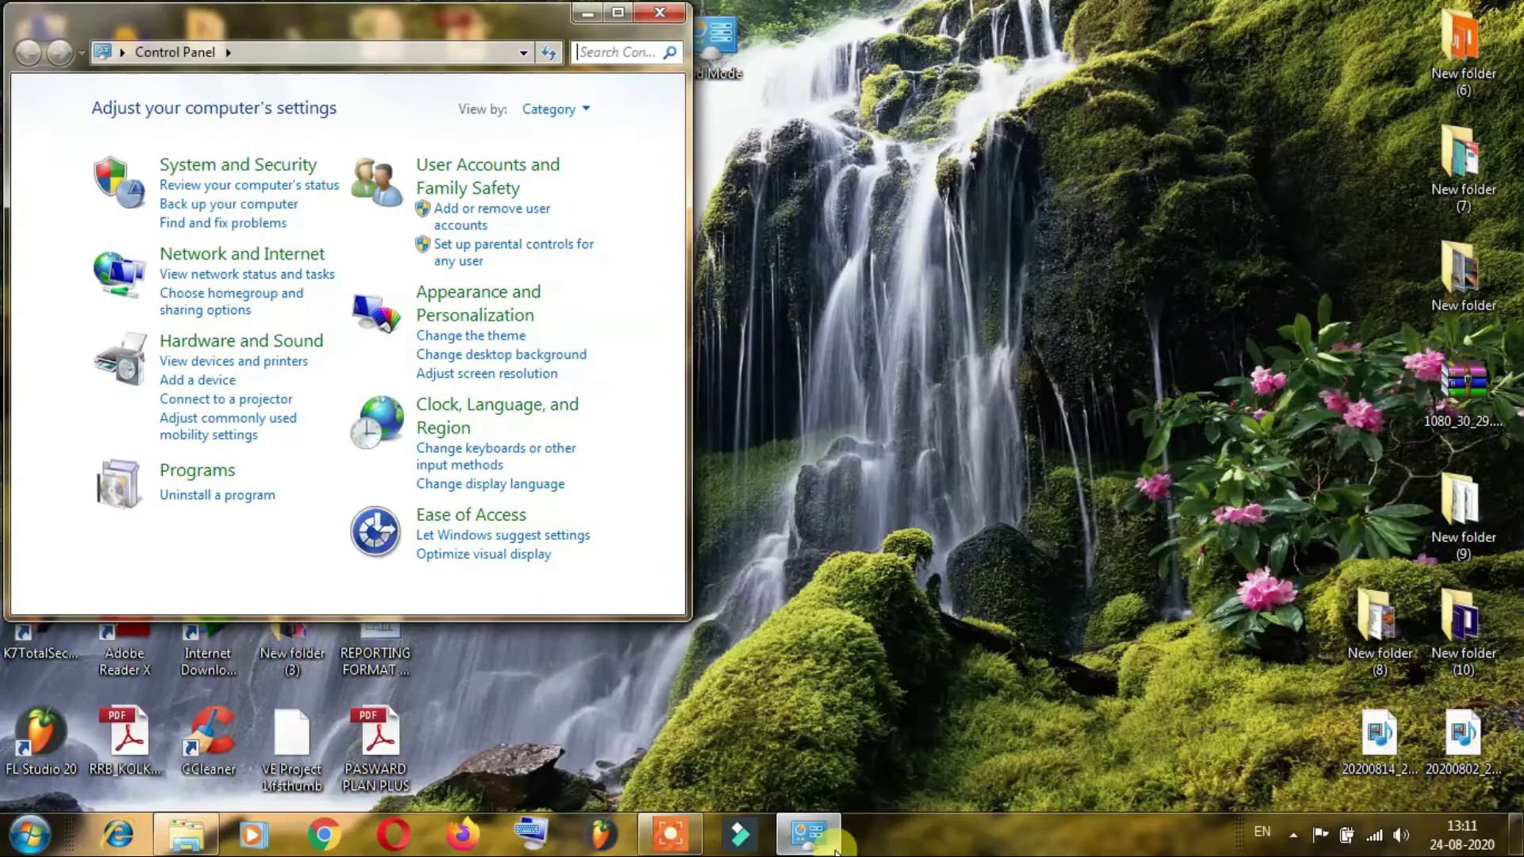
pyautogui.click(808, 834)
pyautogui.press('super+d')
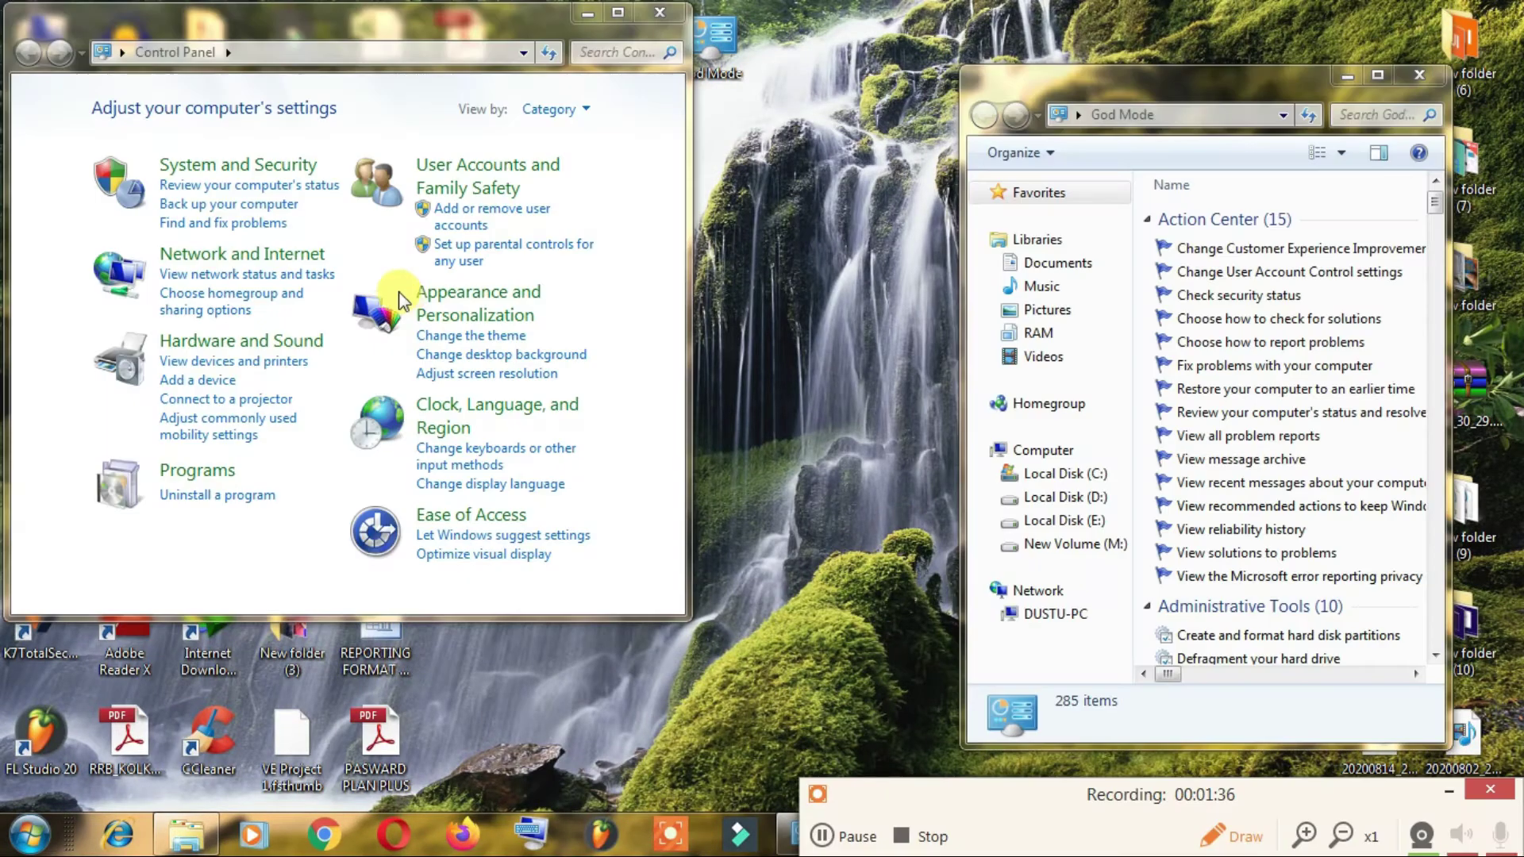
# Outline the Control Panel category area in red, plus System and Security, Hardware and Sound, and User Accounts and Family Safety
pyautogui.moveTo(77, 125)
pyautogui.mouseDown()
pyautogui.moveTo(102, 204)
pyautogui.moveTo(247, 382)
pyautogui.moveTo(428, 531)
pyautogui.moveTo(619, 577)
pyautogui.mouseUp()
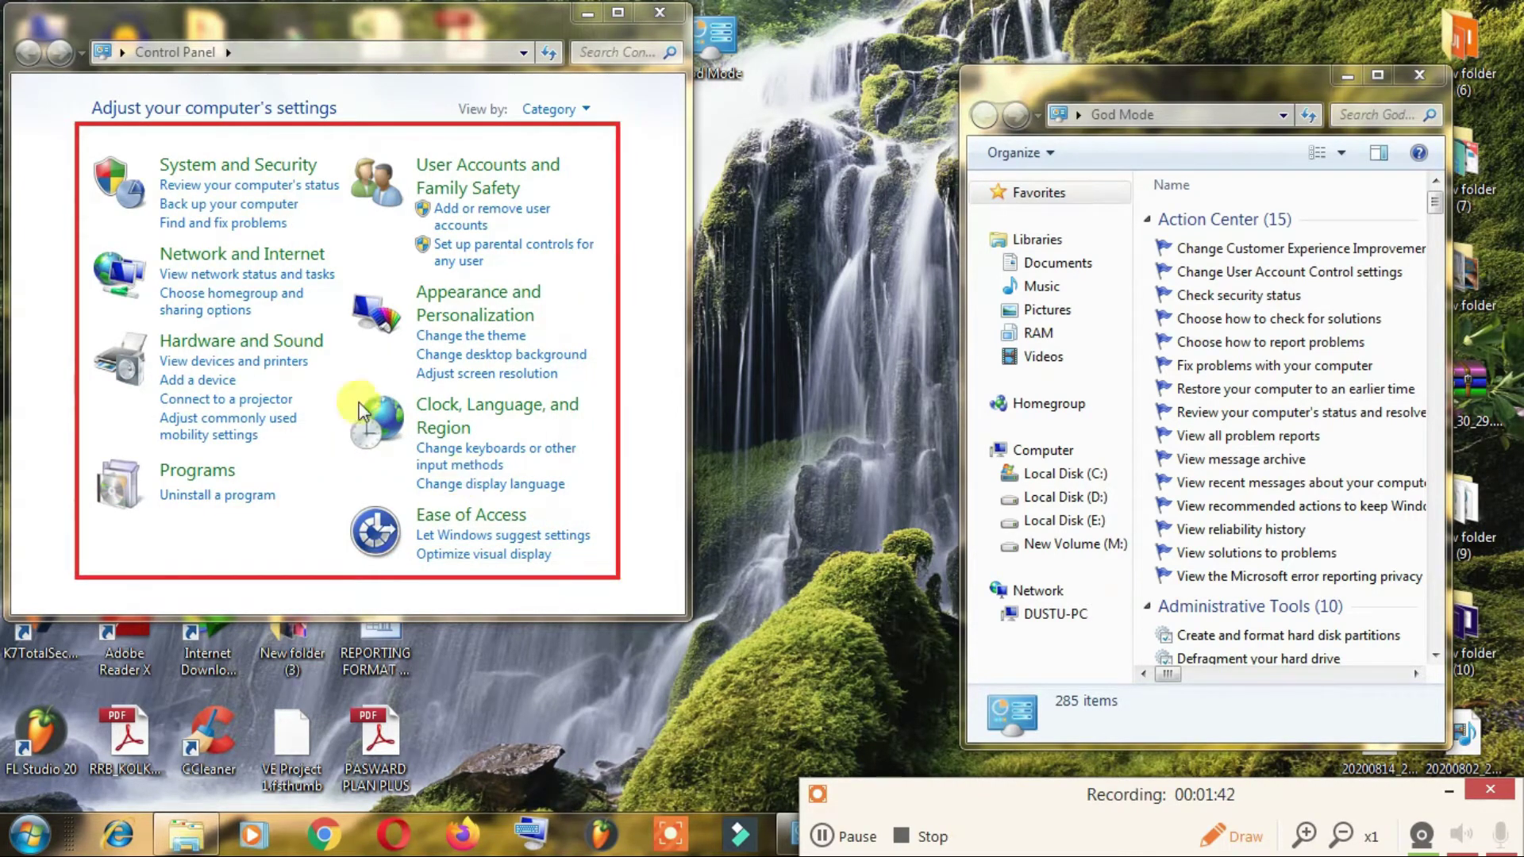
pyautogui.moveTo(92, 139)
pyautogui.mouseDown()
pyautogui.moveTo(438, 519)
pyautogui.moveTo(607, 578)
pyautogui.mouseUp()
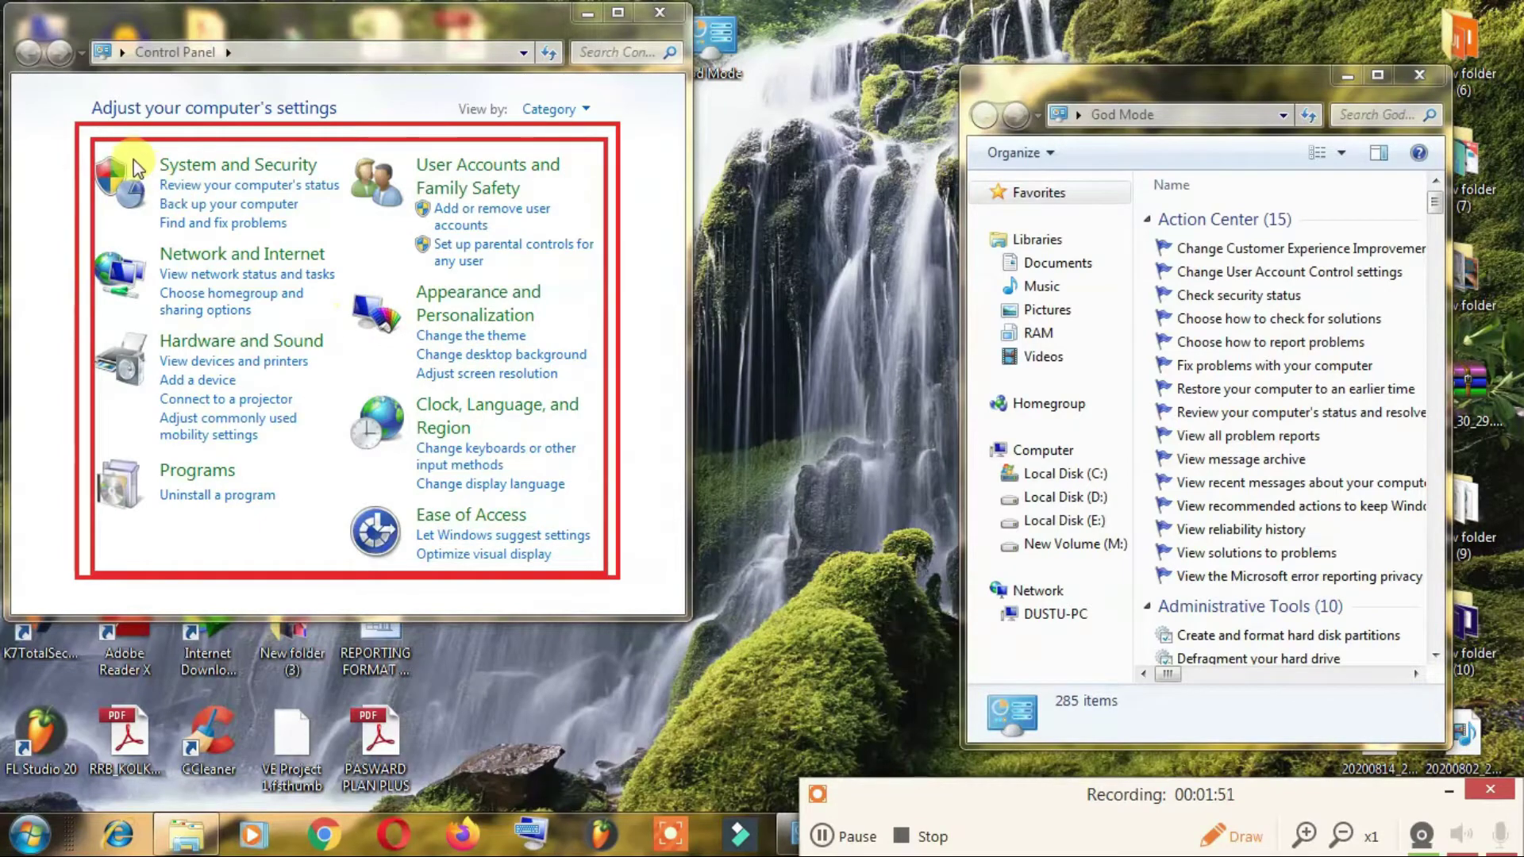
pyautogui.moveTo(132, 154); pyautogui.dragTo(246, 250)
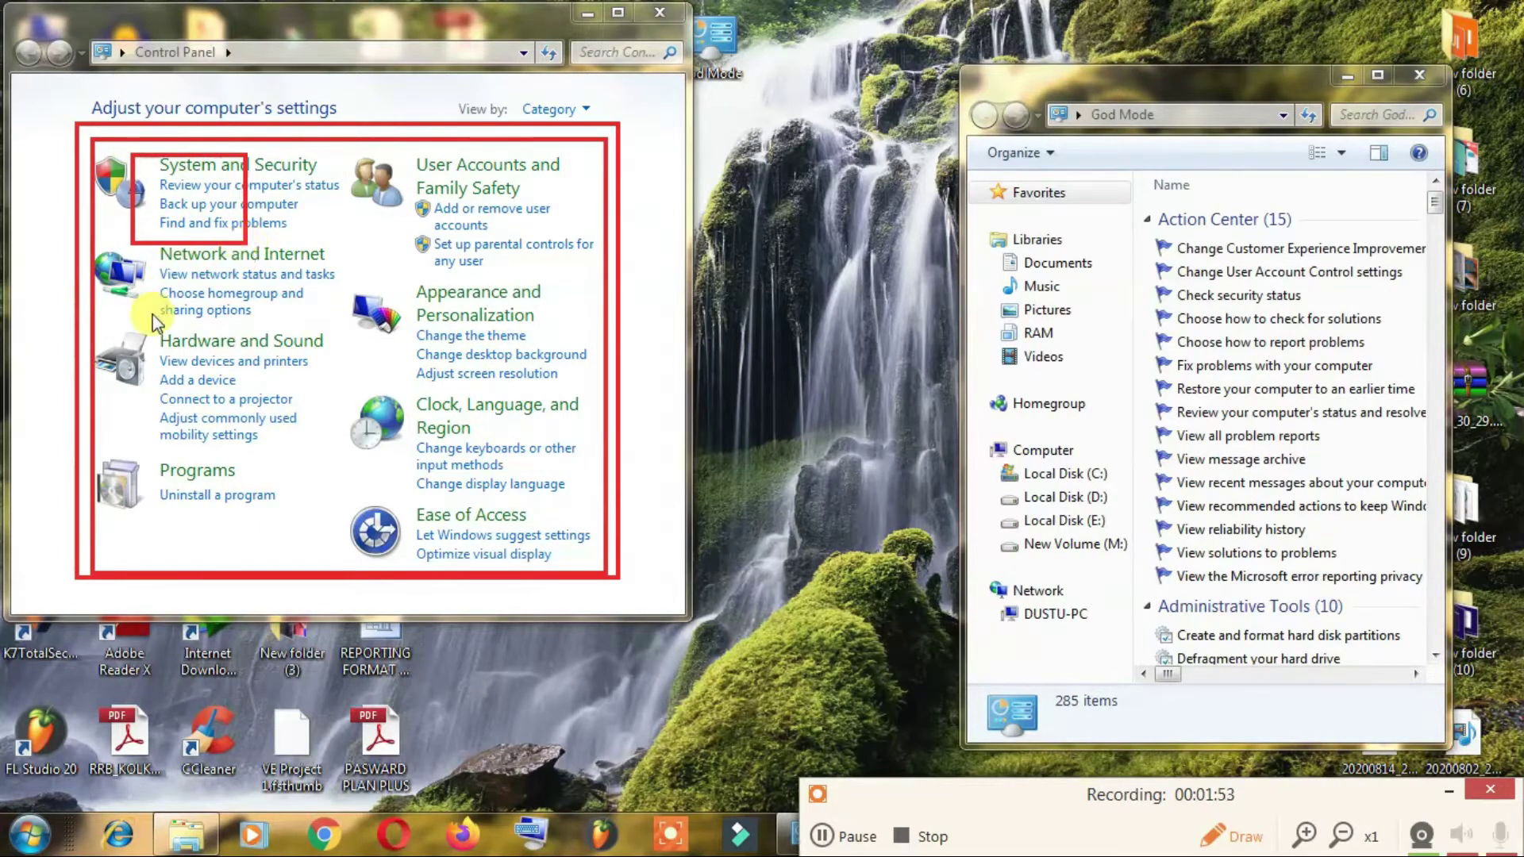
pyautogui.moveTo(151, 313)
pyautogui.mouseDown()
pyautogui.moveTo(245, 361)
pyautogui.moveTo(336, 375)
pyautogui.mouseUp()
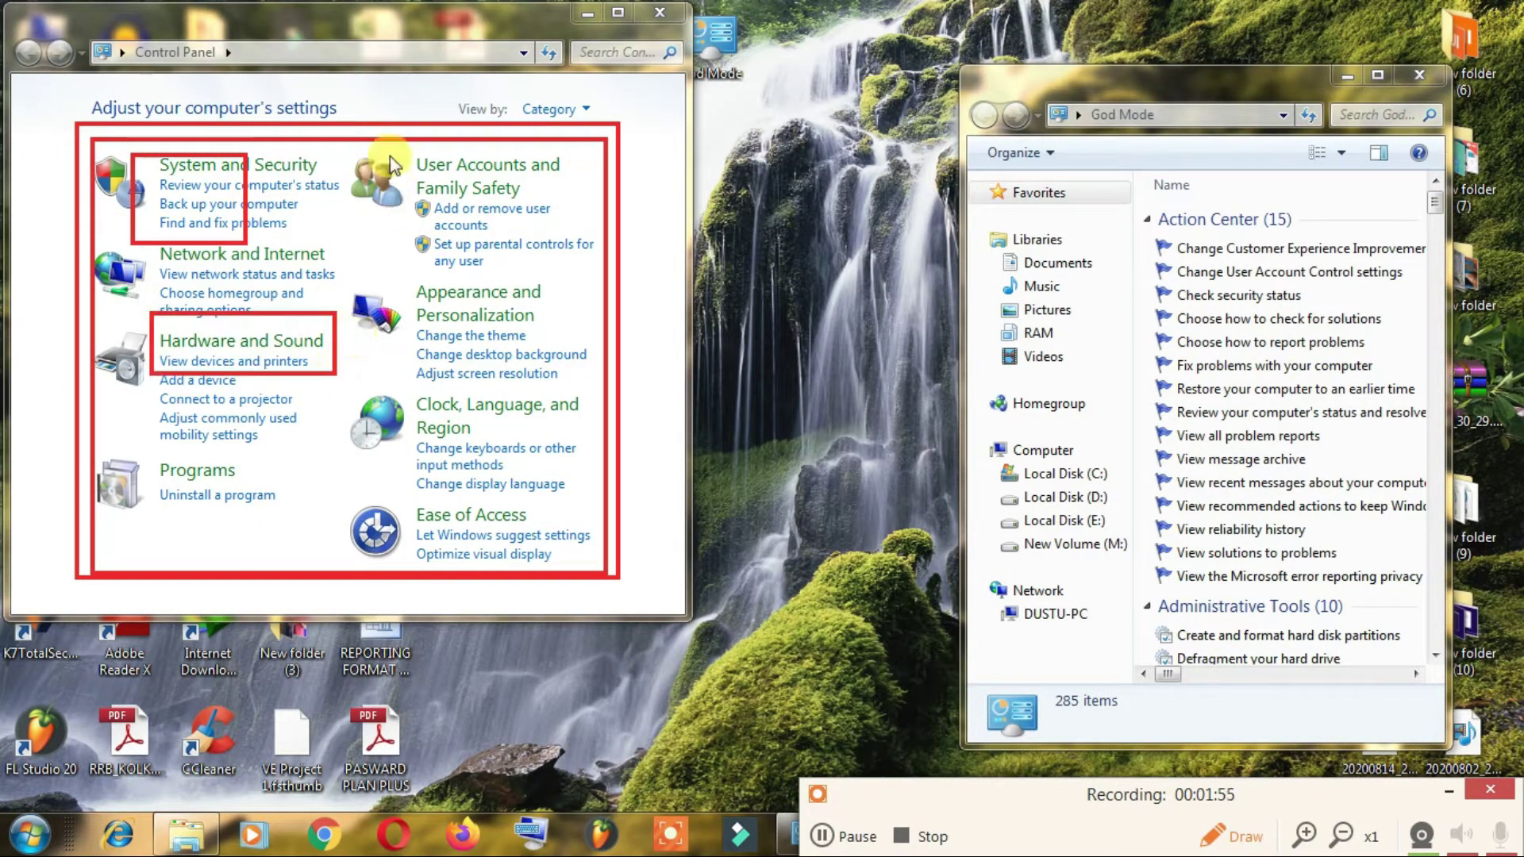
pyautogui.moveTo(389, 155); pyautogui.dragTo(537, 234)
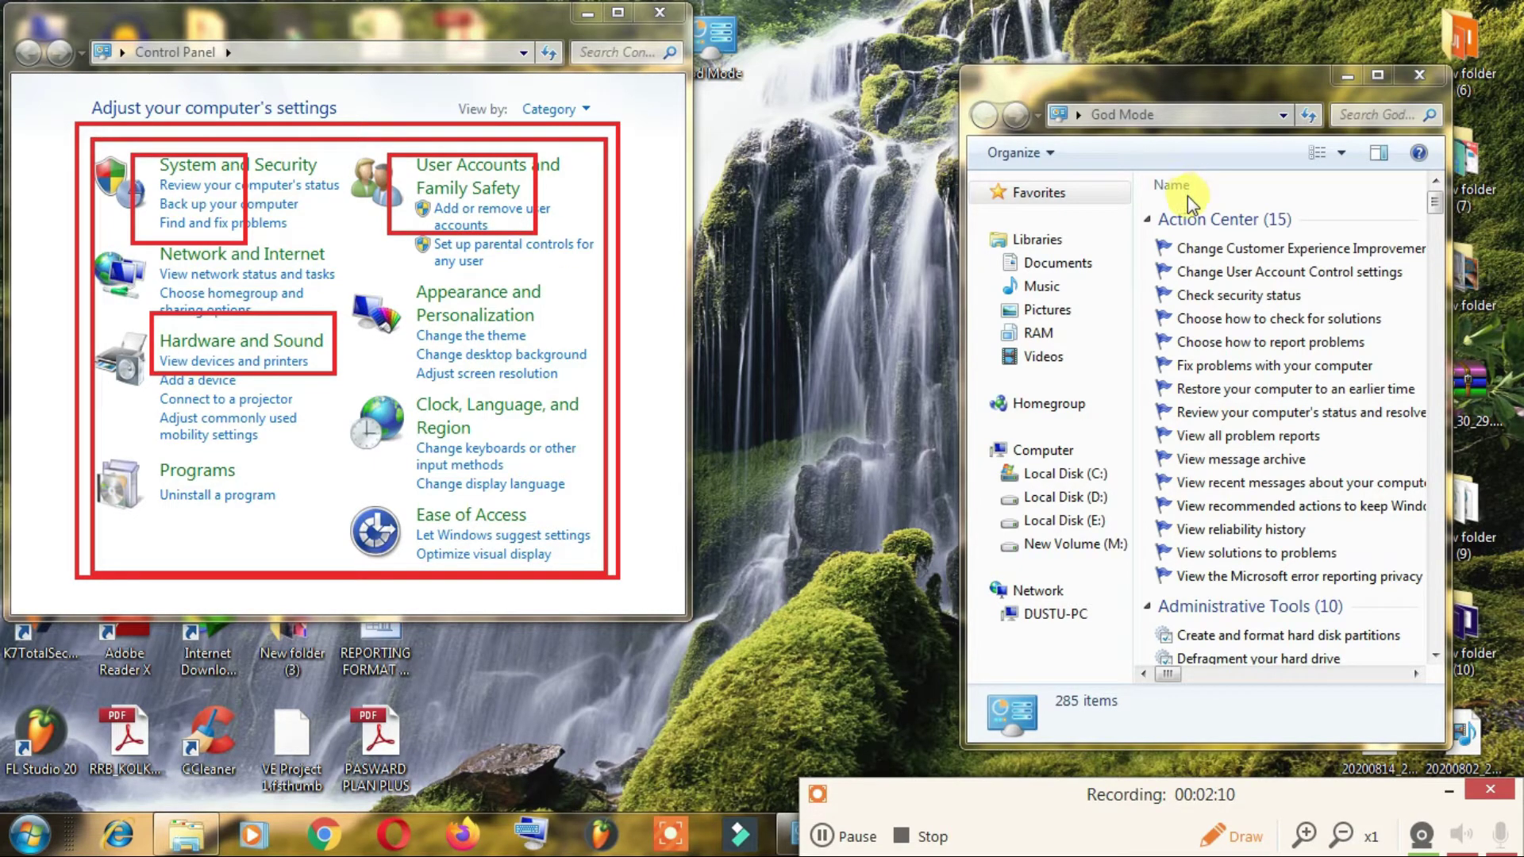
# Outline the God Mode task list in red and mark several groups of Action Center tasks within it
pyautogui.moveTo(1132, 213)
pyautogui.mouseDown()
pyautogui.moveTo(1289, 453)
pyautogui.moveTo(1377, 658)
pyautogui.mouseUp()
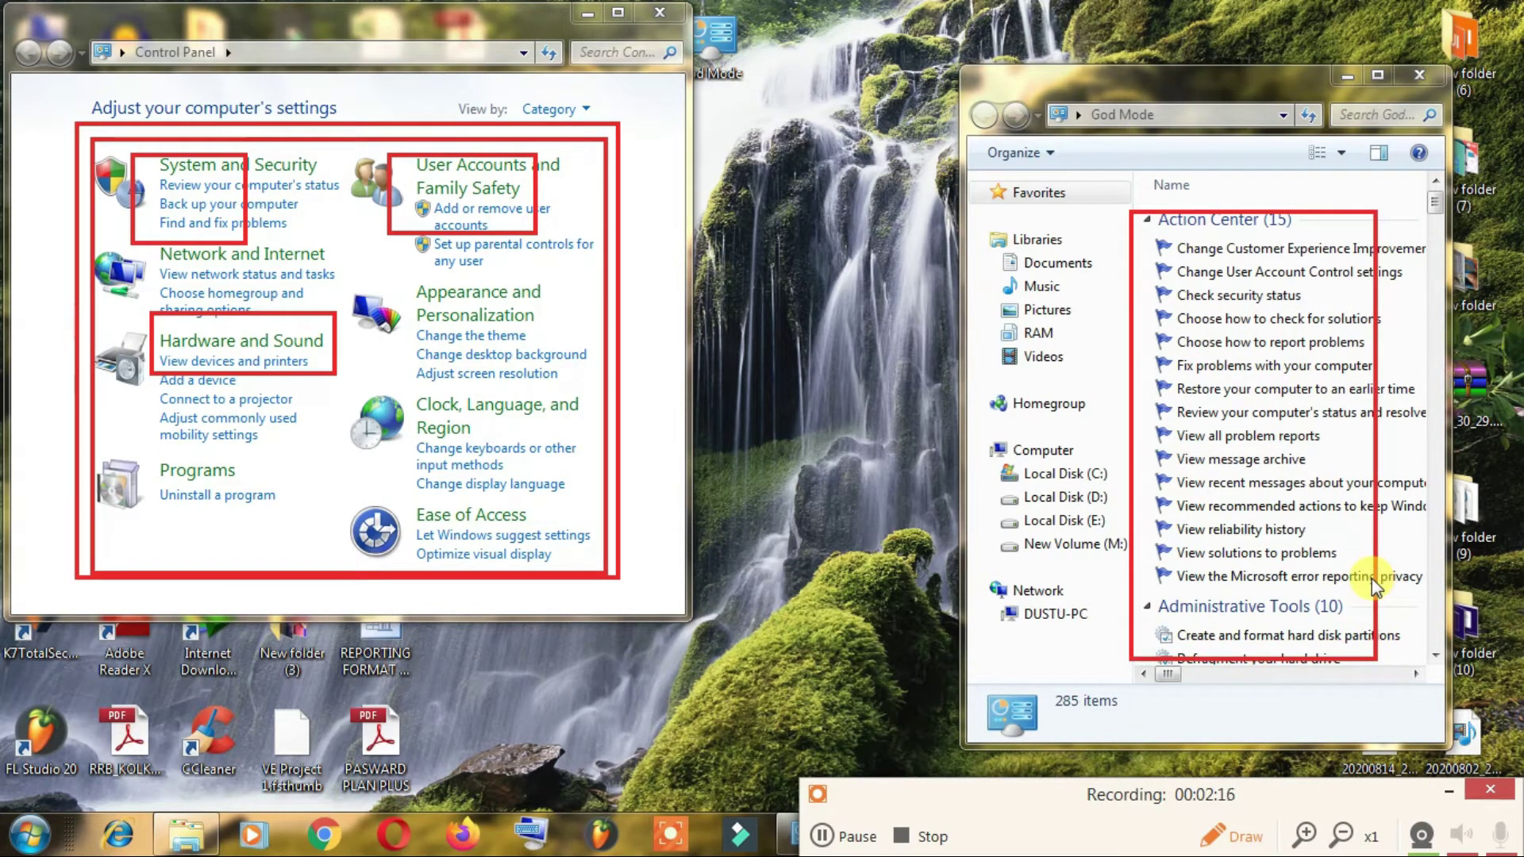
pyautogui.moveTo(1157, 240); pyautogui.dragTo(1250, 346)
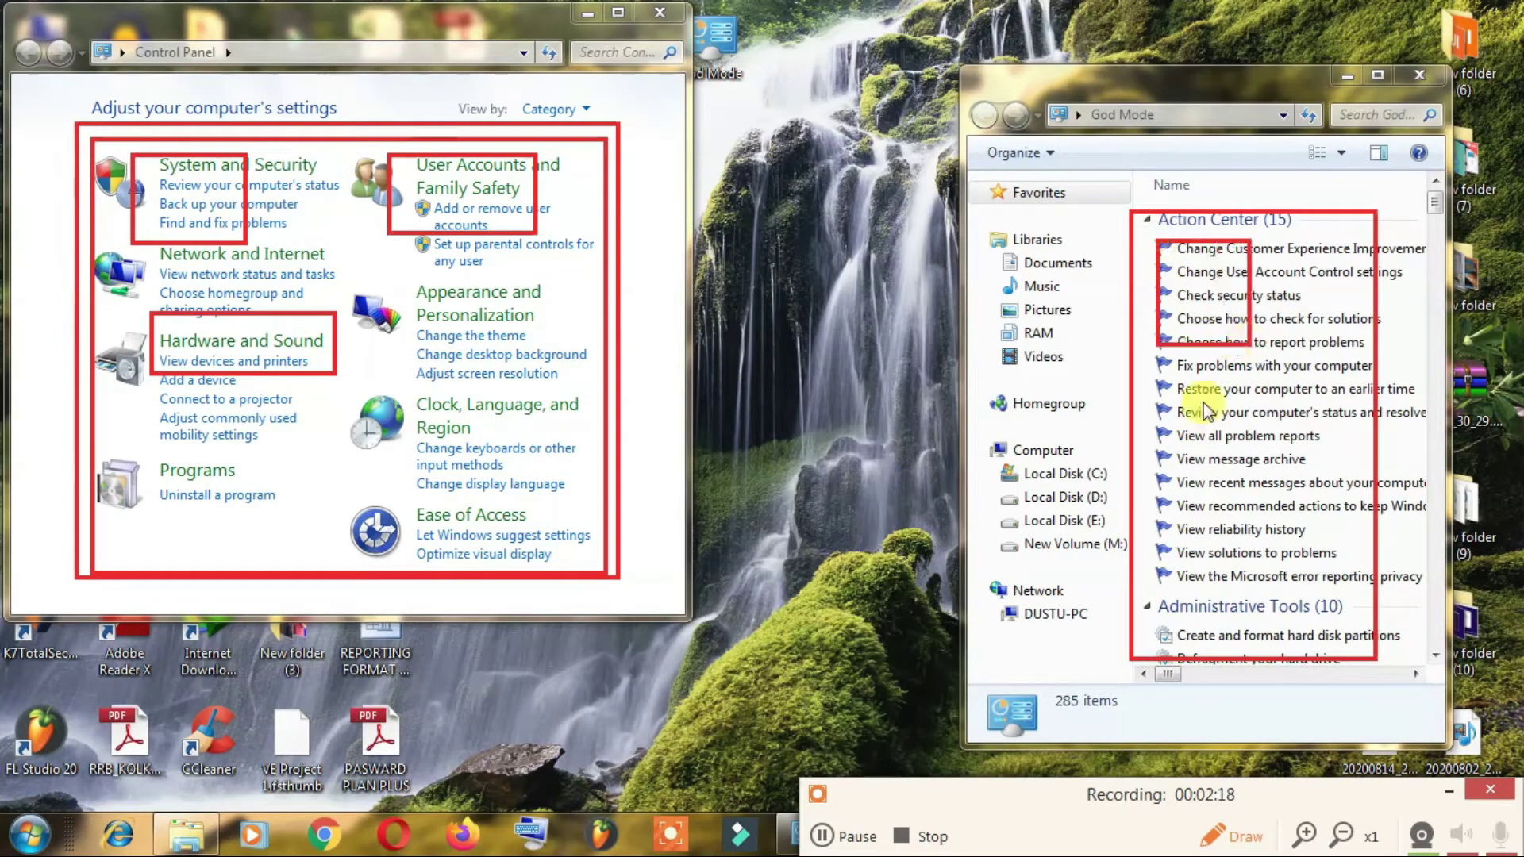
pyautogui.moveTo(1168, 399); pyautogui.dragTo(1288, 515)
pyautogui.moveTo(1177, 558); pyautogui.dragTo(1290, 635)
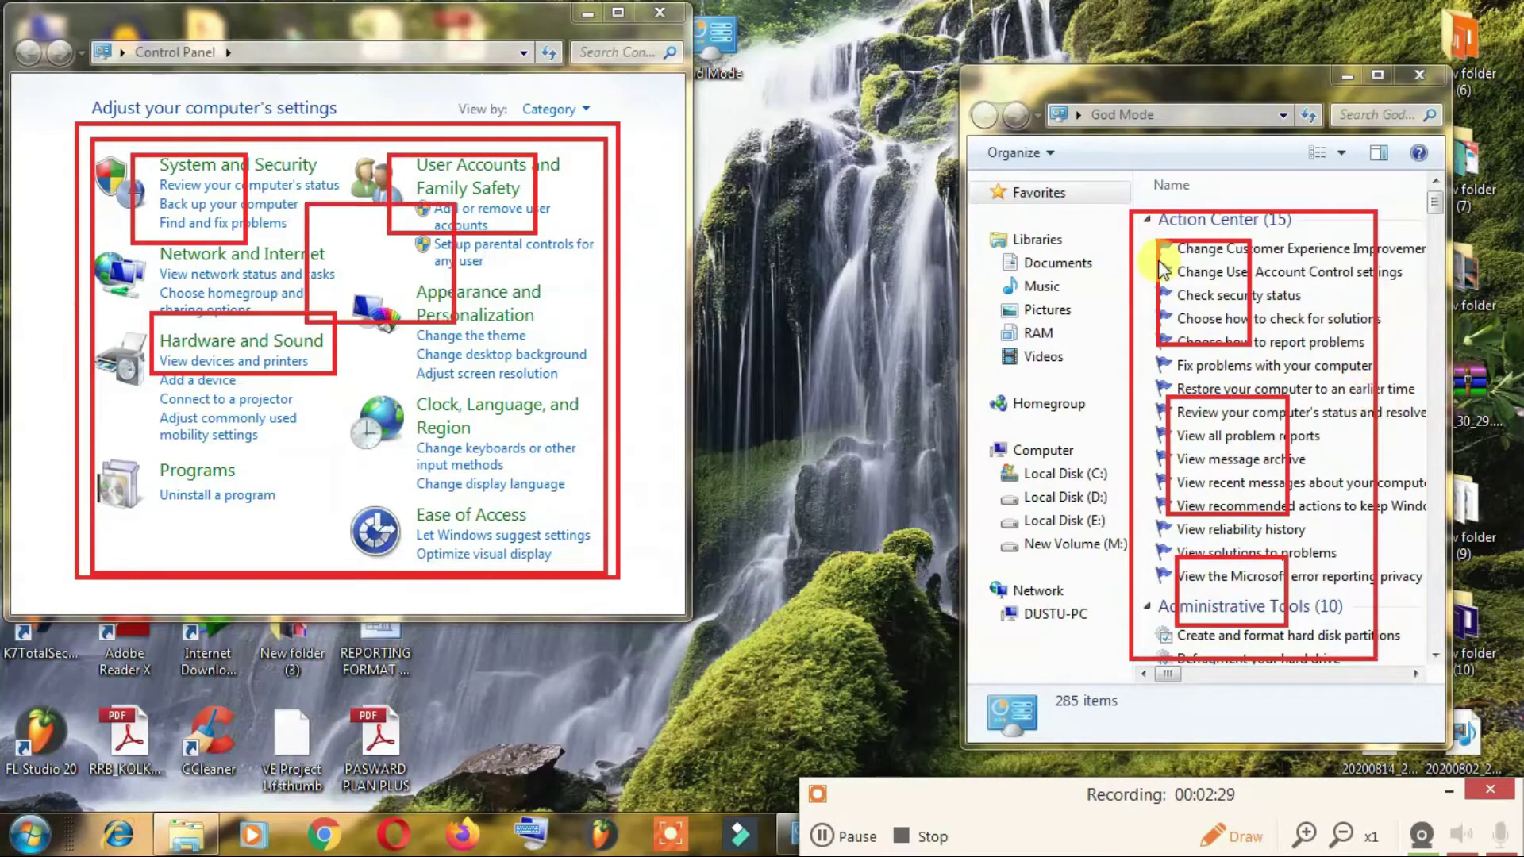
pyautogui.moveTo(1160, 261); pyautogui.dragTo(1233, 349)
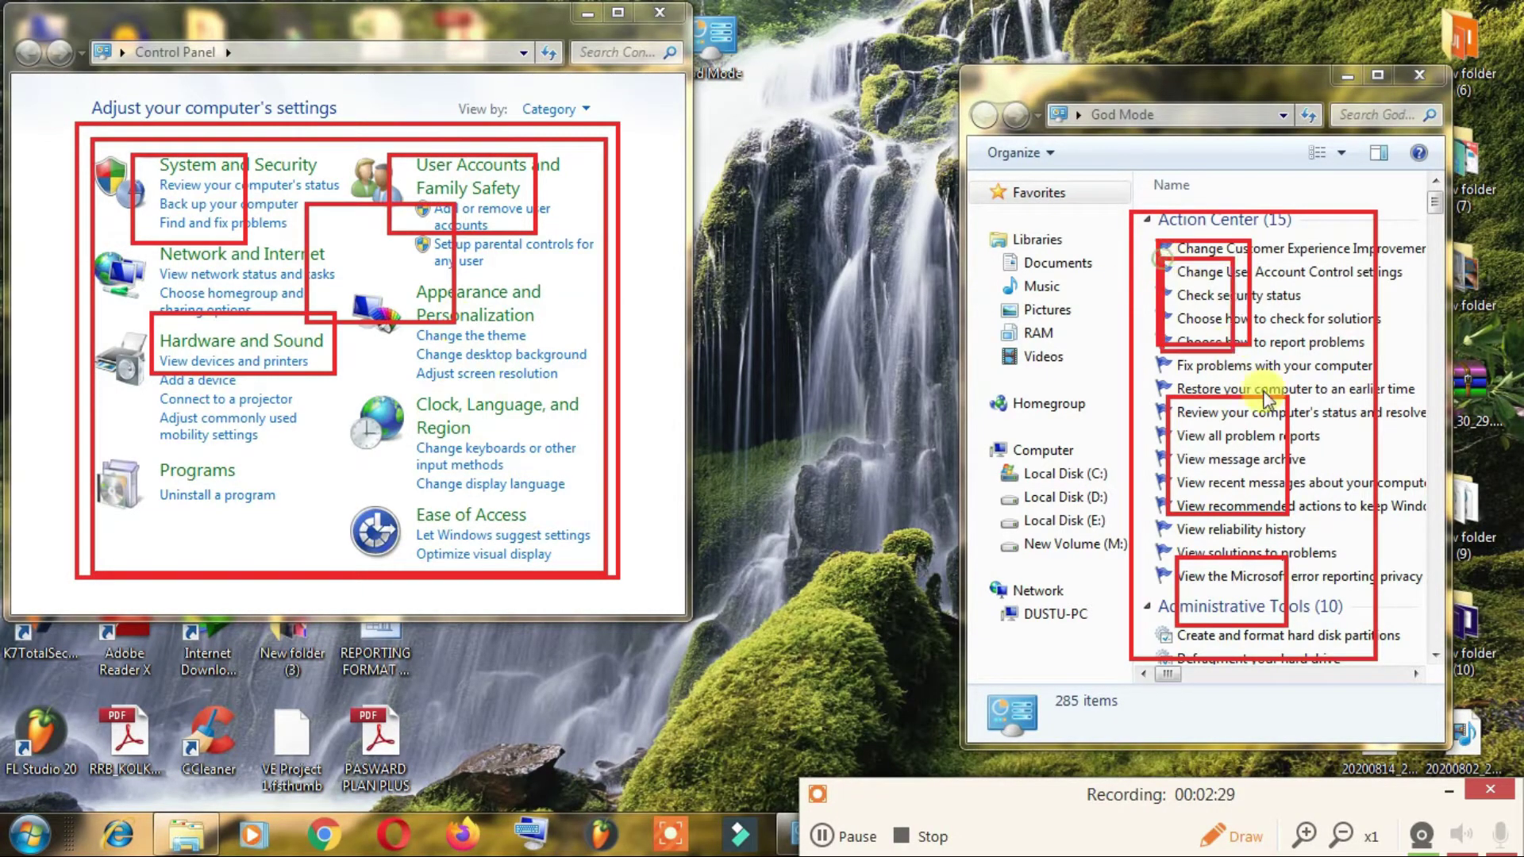
pyautogui.moveTo(1250, 260); pyautogui.dragTo(1332, 457)
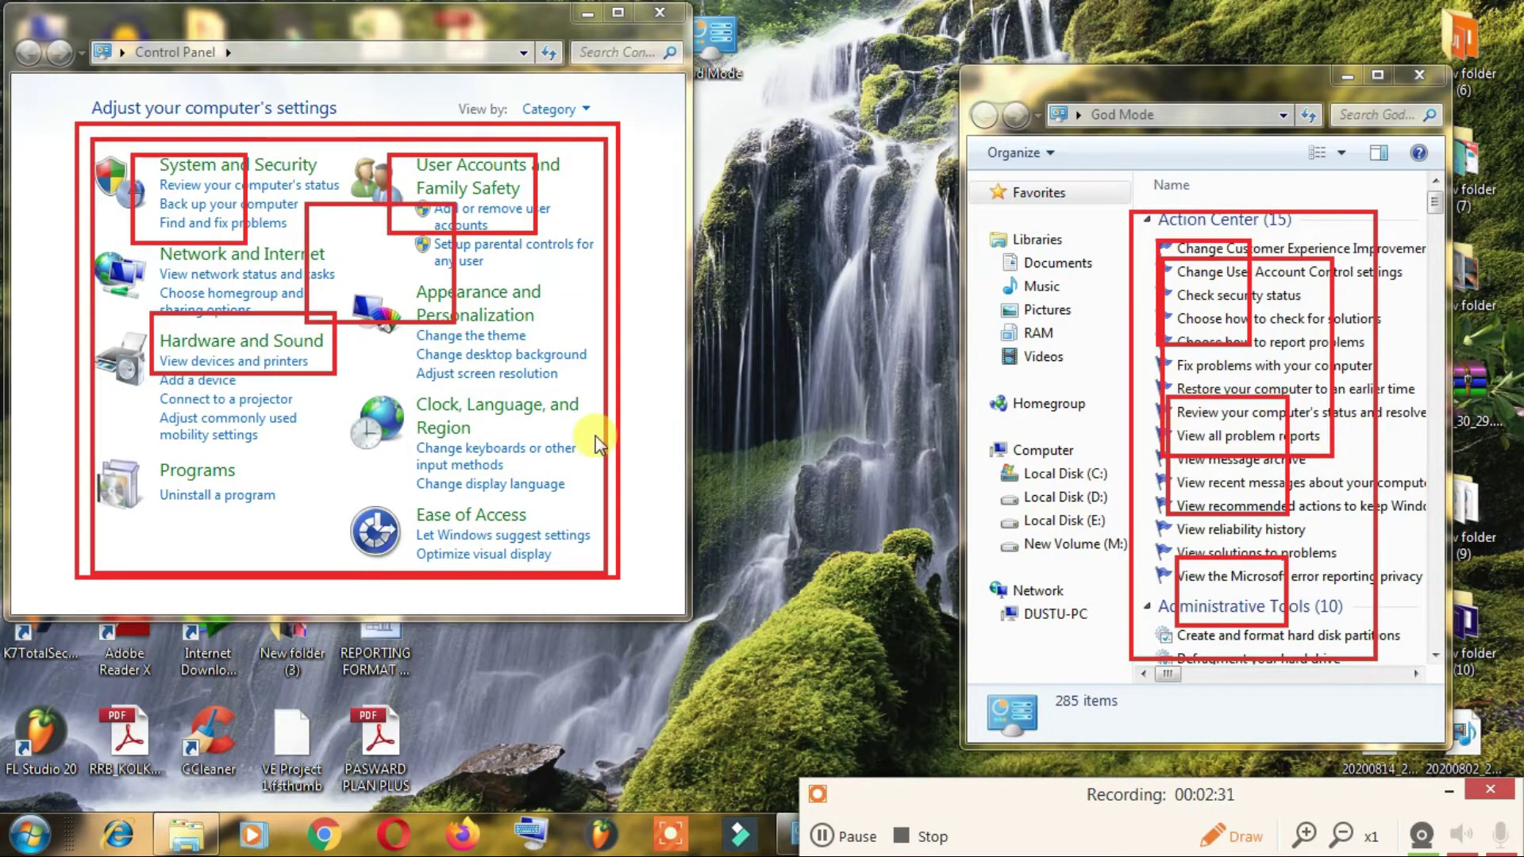
# Mark Clock, Language, and Region in the Control Panel, then more God Mode tasks and the folder's item count, with red rectangles
pyautogui.moveTo(398, 377); pyautogui.dragTo(547, 491)
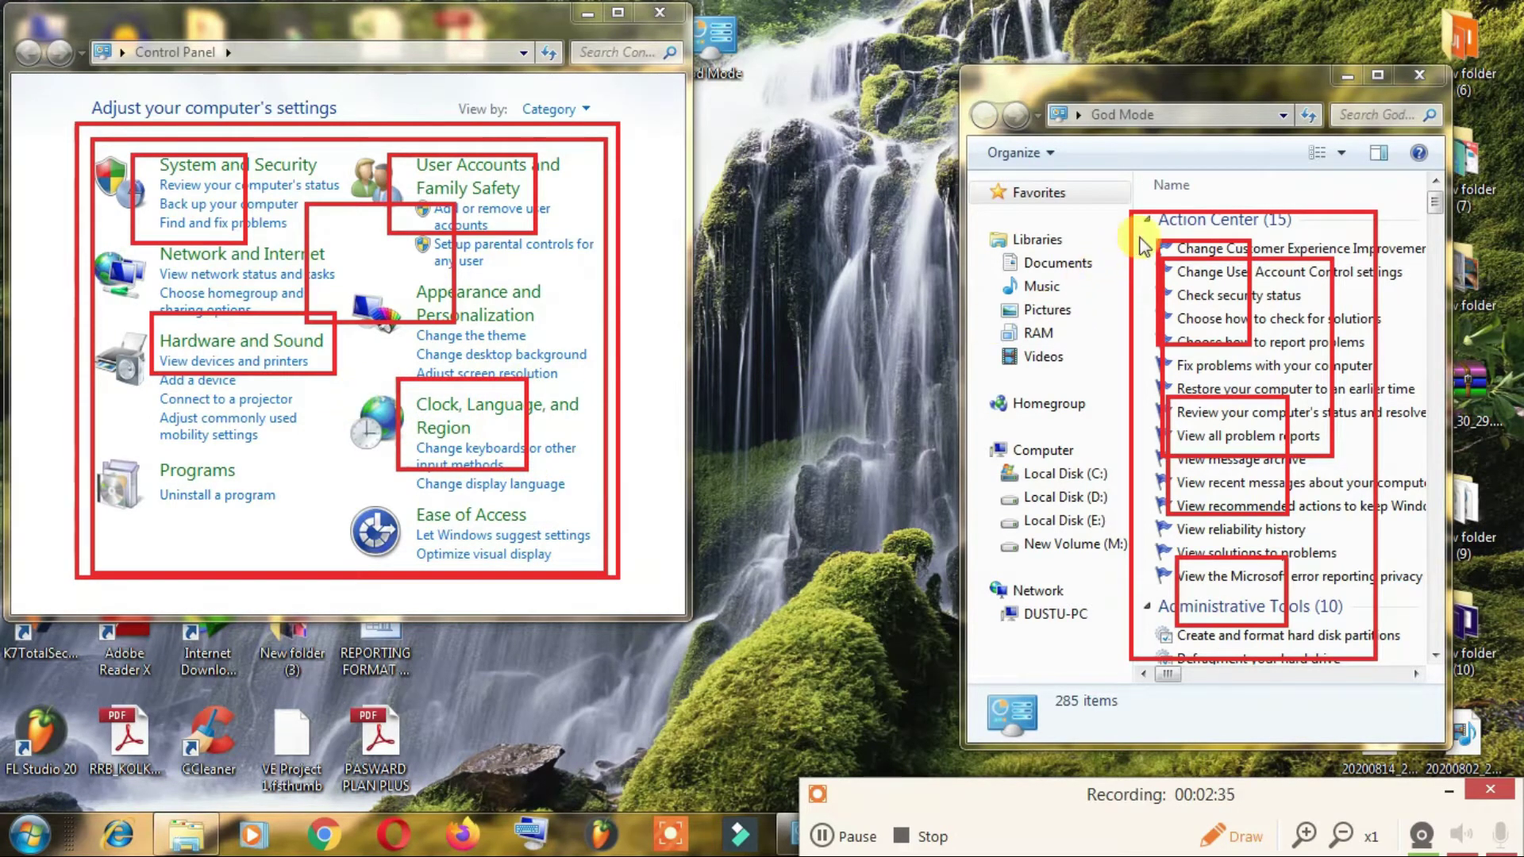
pyautogui.moveTo(1141, 246); pyautogui.dragTo(1284, 356)
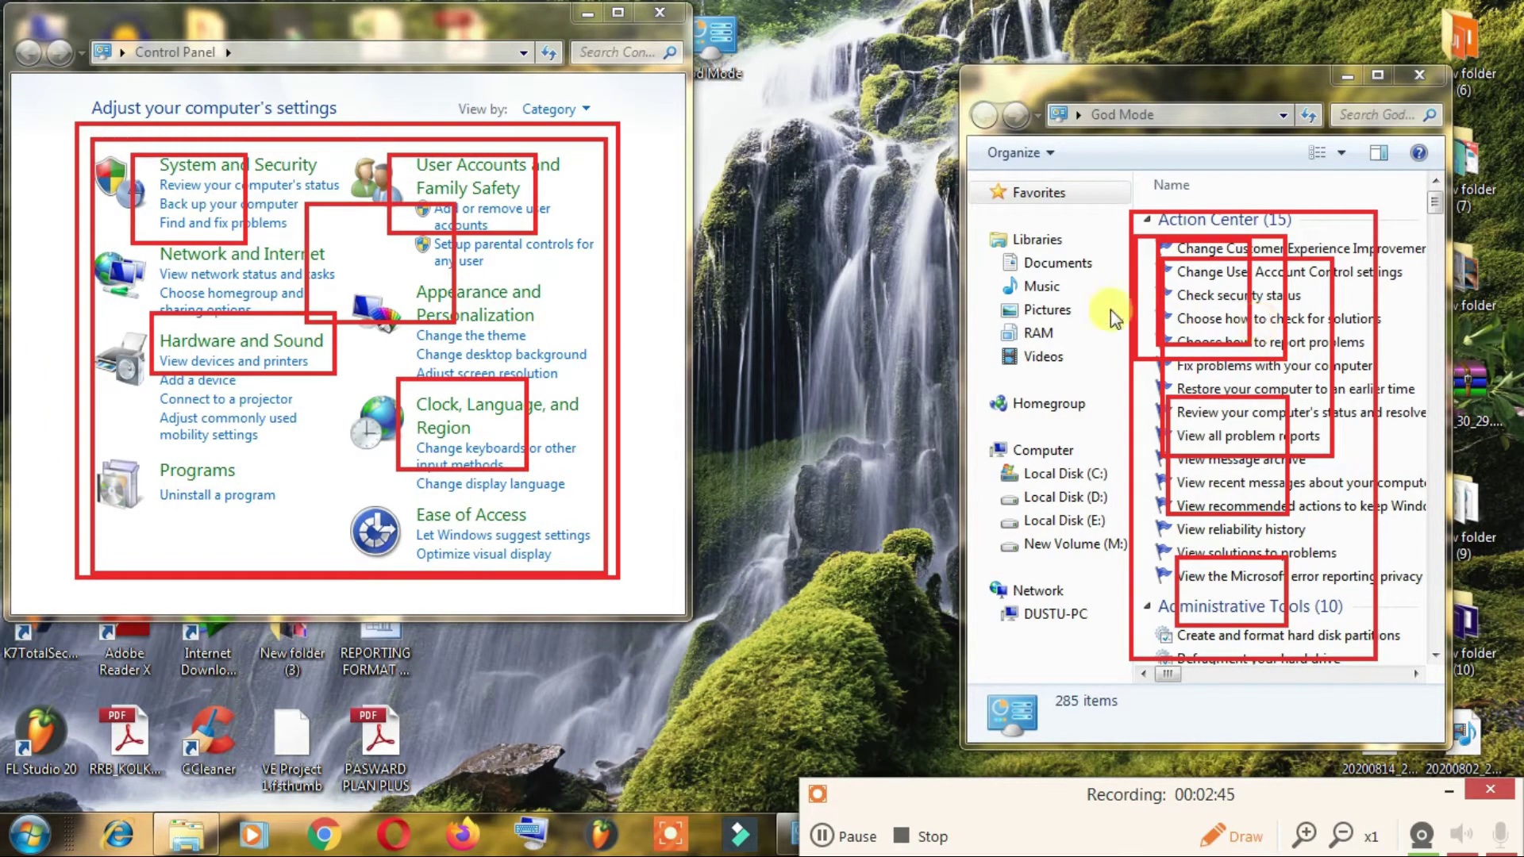
pyautogui.moveTo(825, 162); pyautogui.dragTo(984, 294)
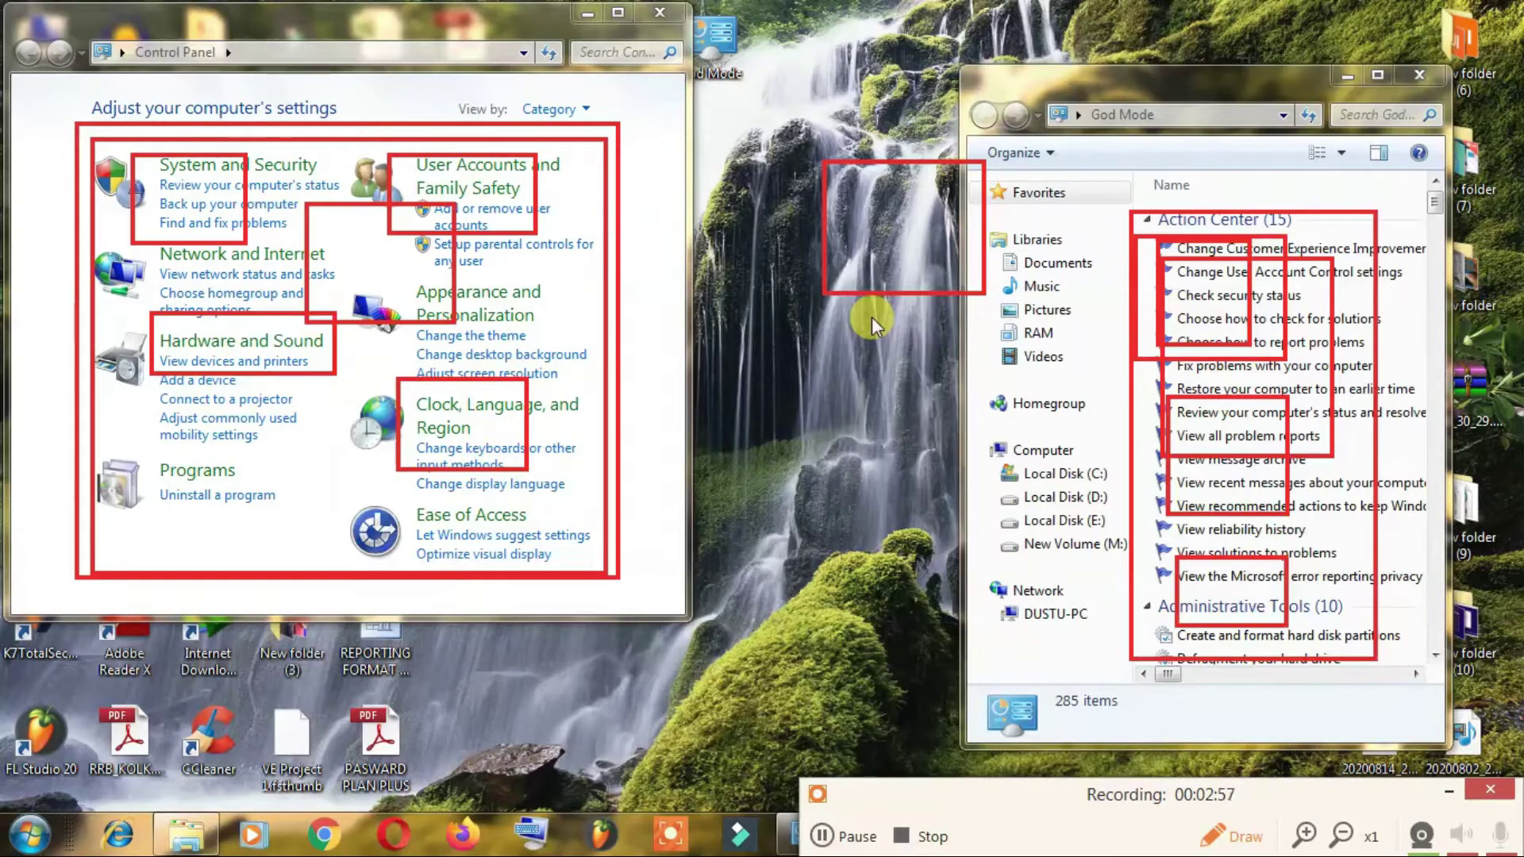
pyautogui.moveTo(1142, 228); pyautogui.dragTo(1289, 392)
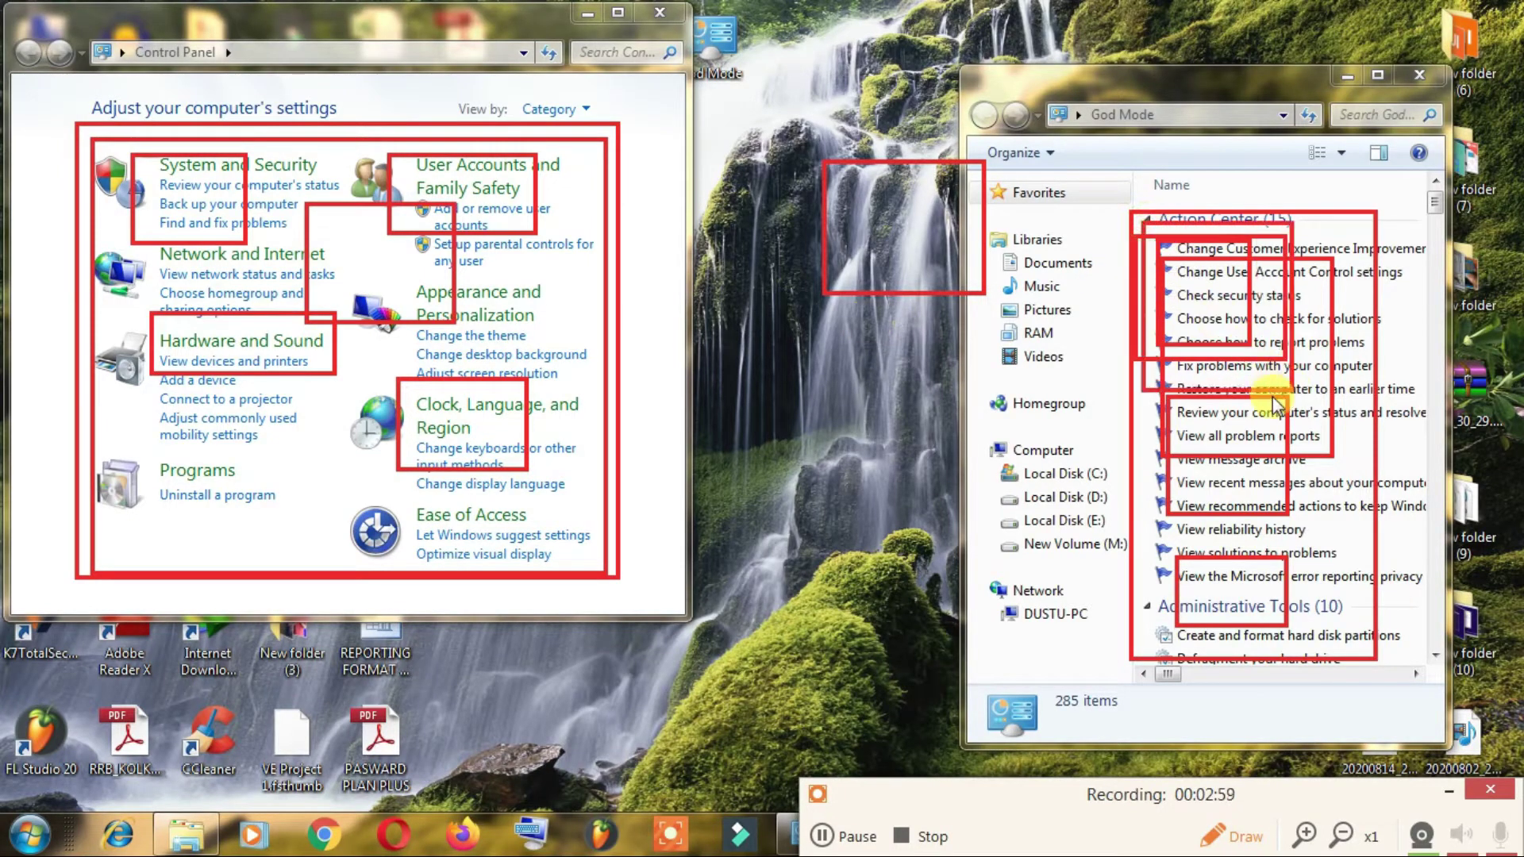
pyautogui.moveTo(1033, 665); pyautogui.dragTo(1132, 740)
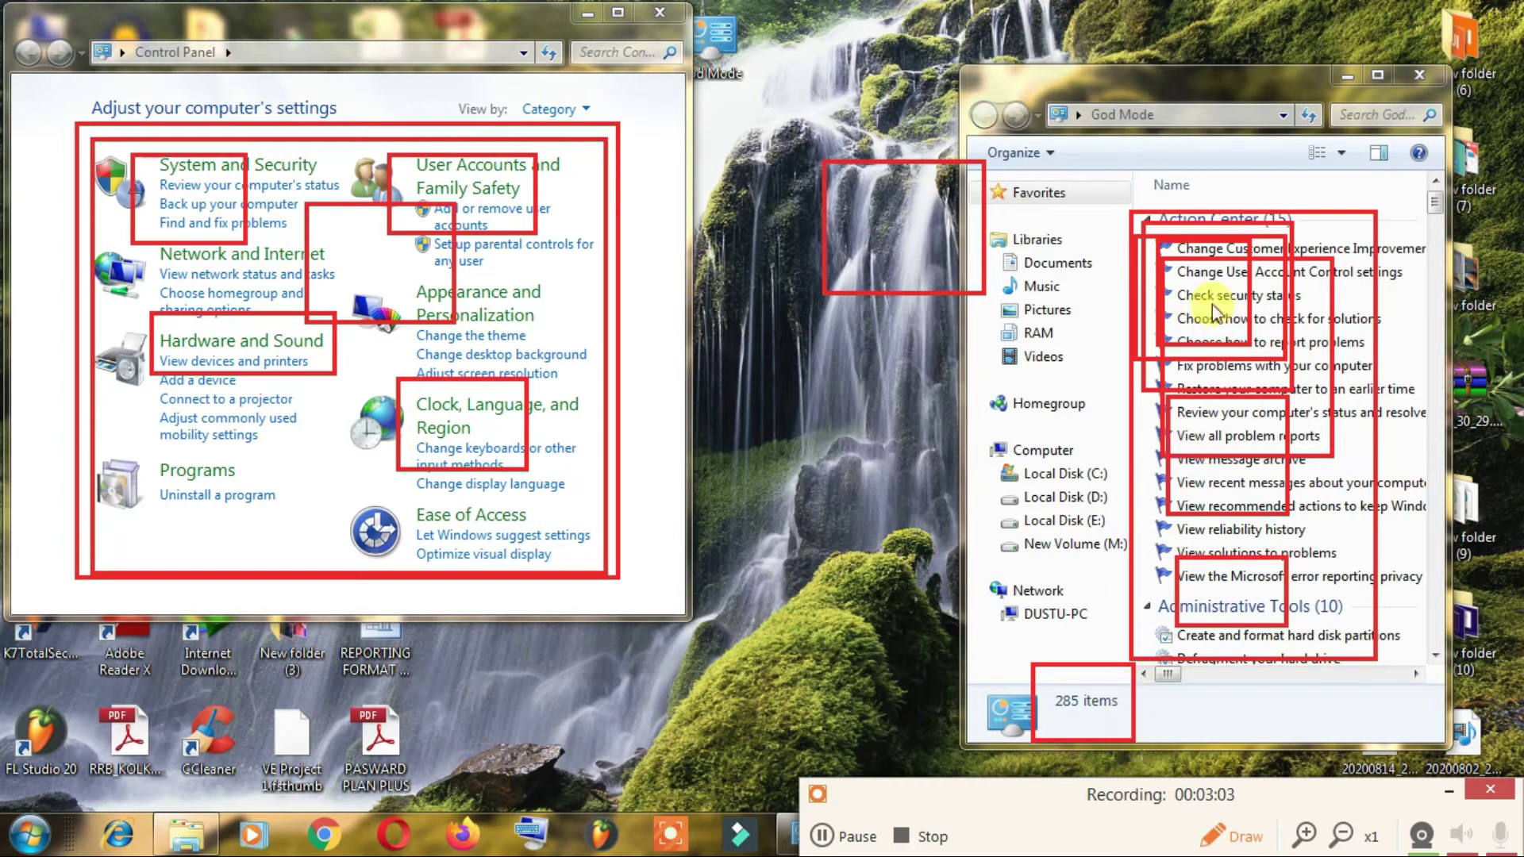
pyautogui.moveTo(1212, 305); pyautogui.dragTo(1306, 449)
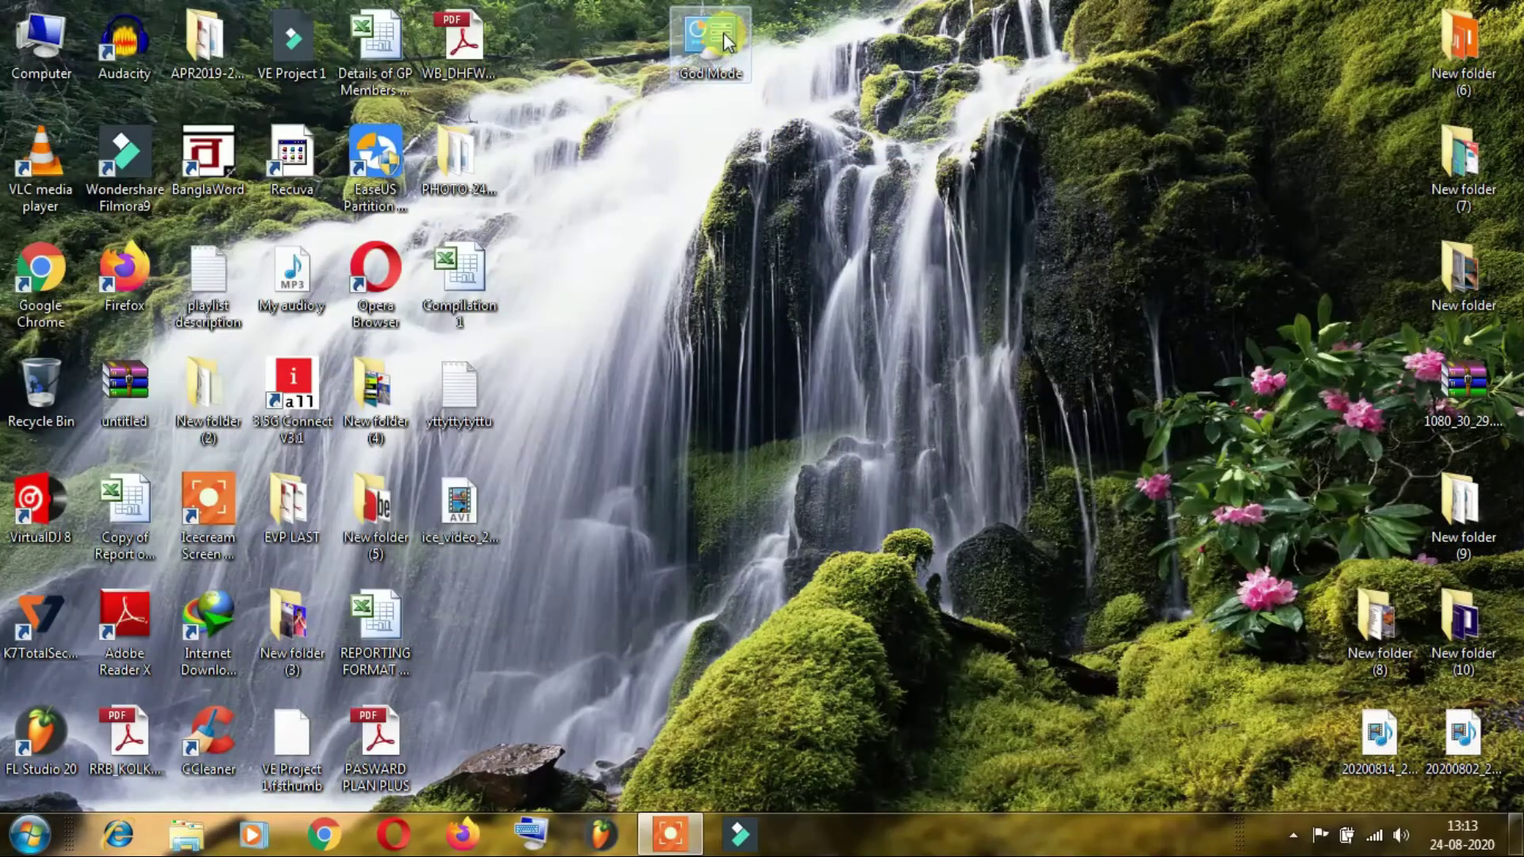
# Move the existing God Mode folder from the desktop to the Recycle Bin and refresh the desktop
pyautogui.moveTo(723, 34); pyautogui.dragTo(60, 373)
pyautogui.rightClick(926, 154)
pyautogui.click(1046, 220)
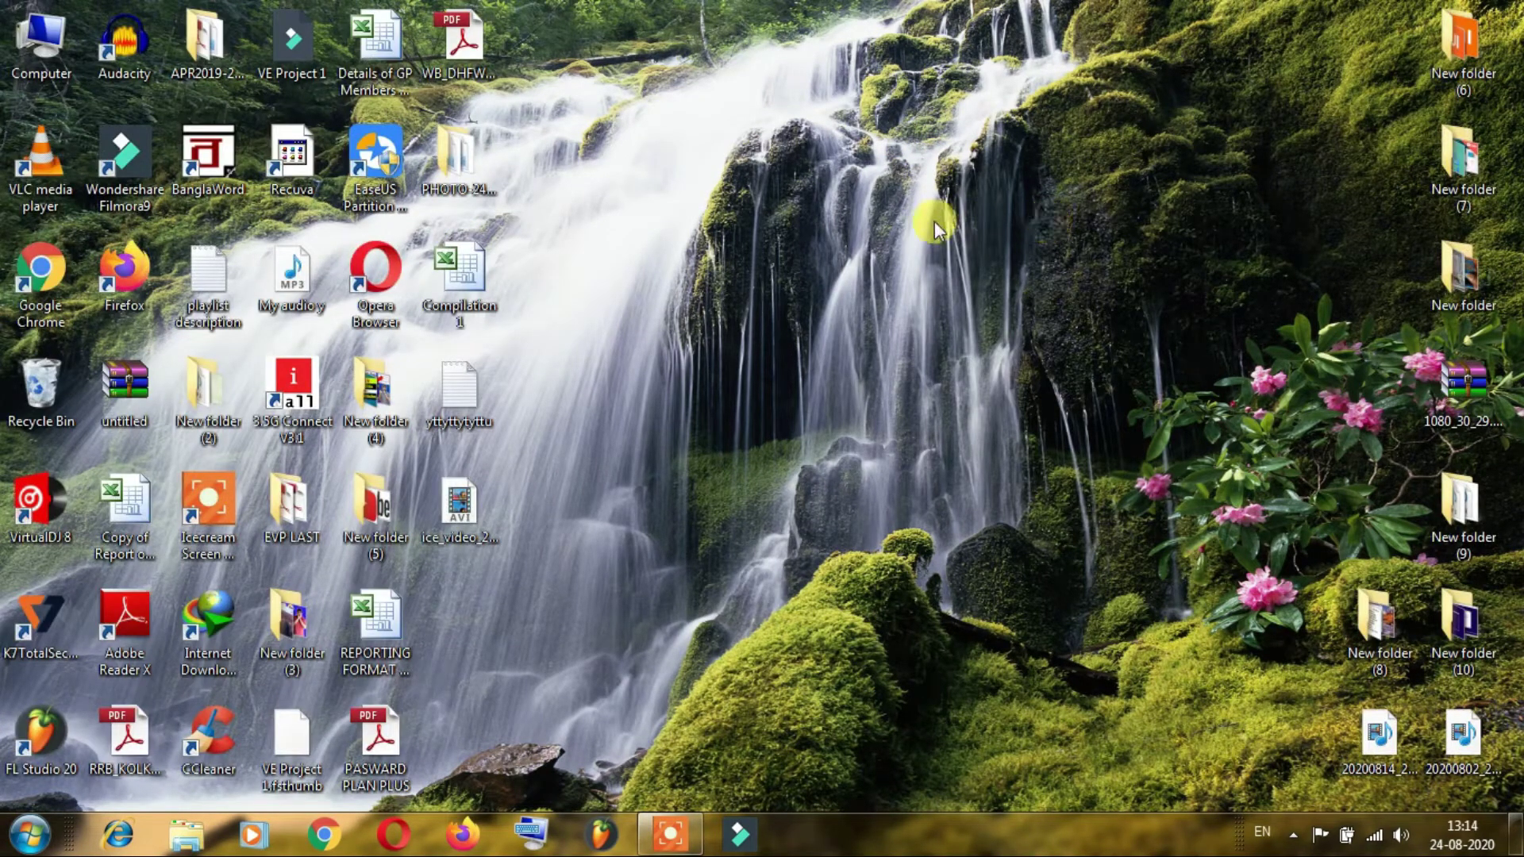
# Create a new folder on the desktop and clear its default name
pyautogui.rightClick(693, 100)
pyautogui.moveTo(698, 106)
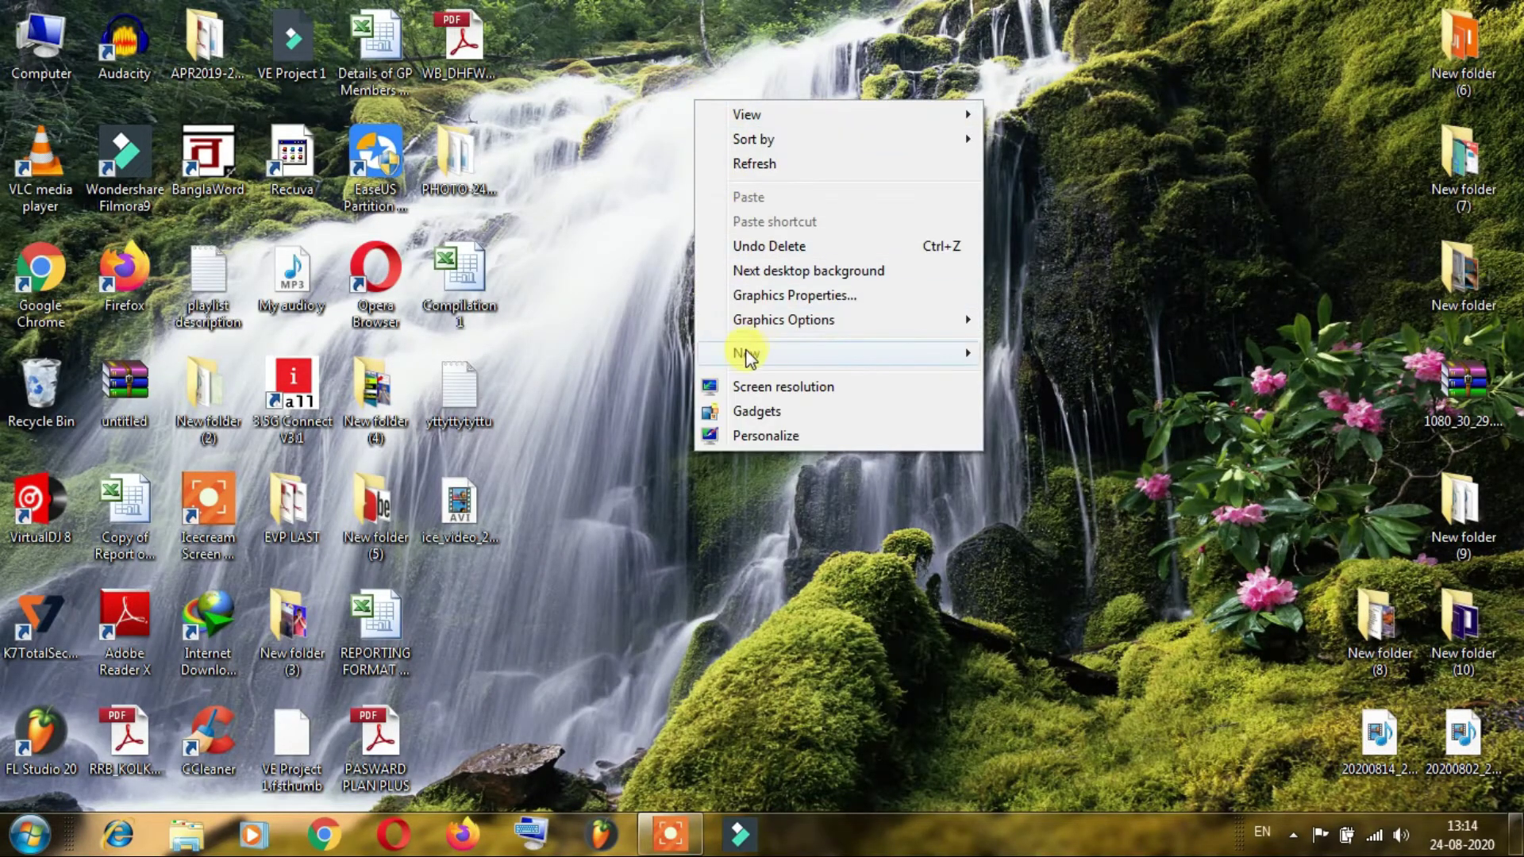
pyautogui.moveTo(744, 354)
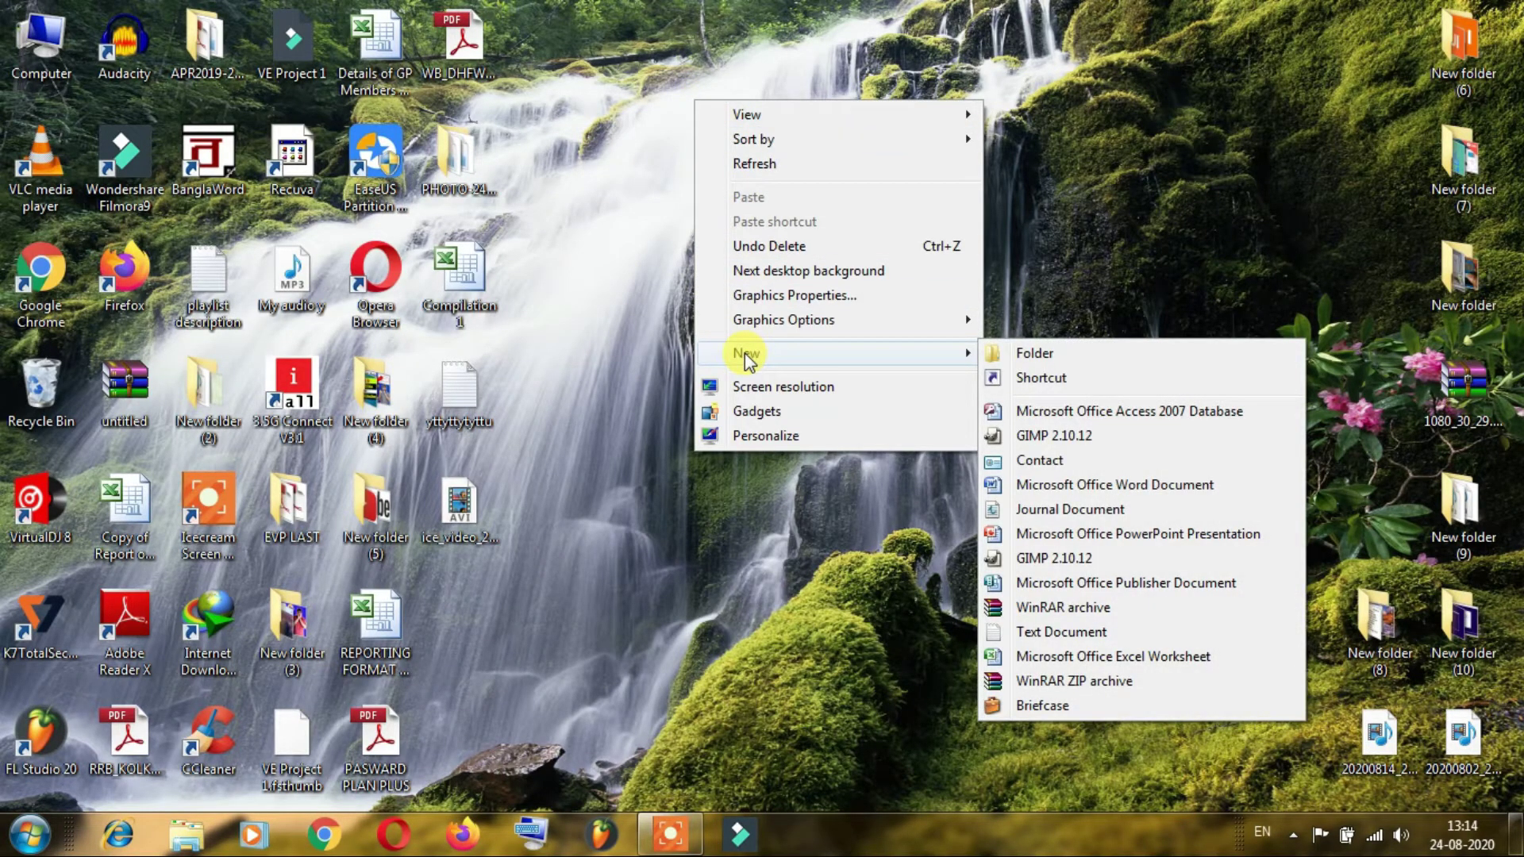
pyautogui.moveTo(827, 357)
pyautogui.click(1045, 355)
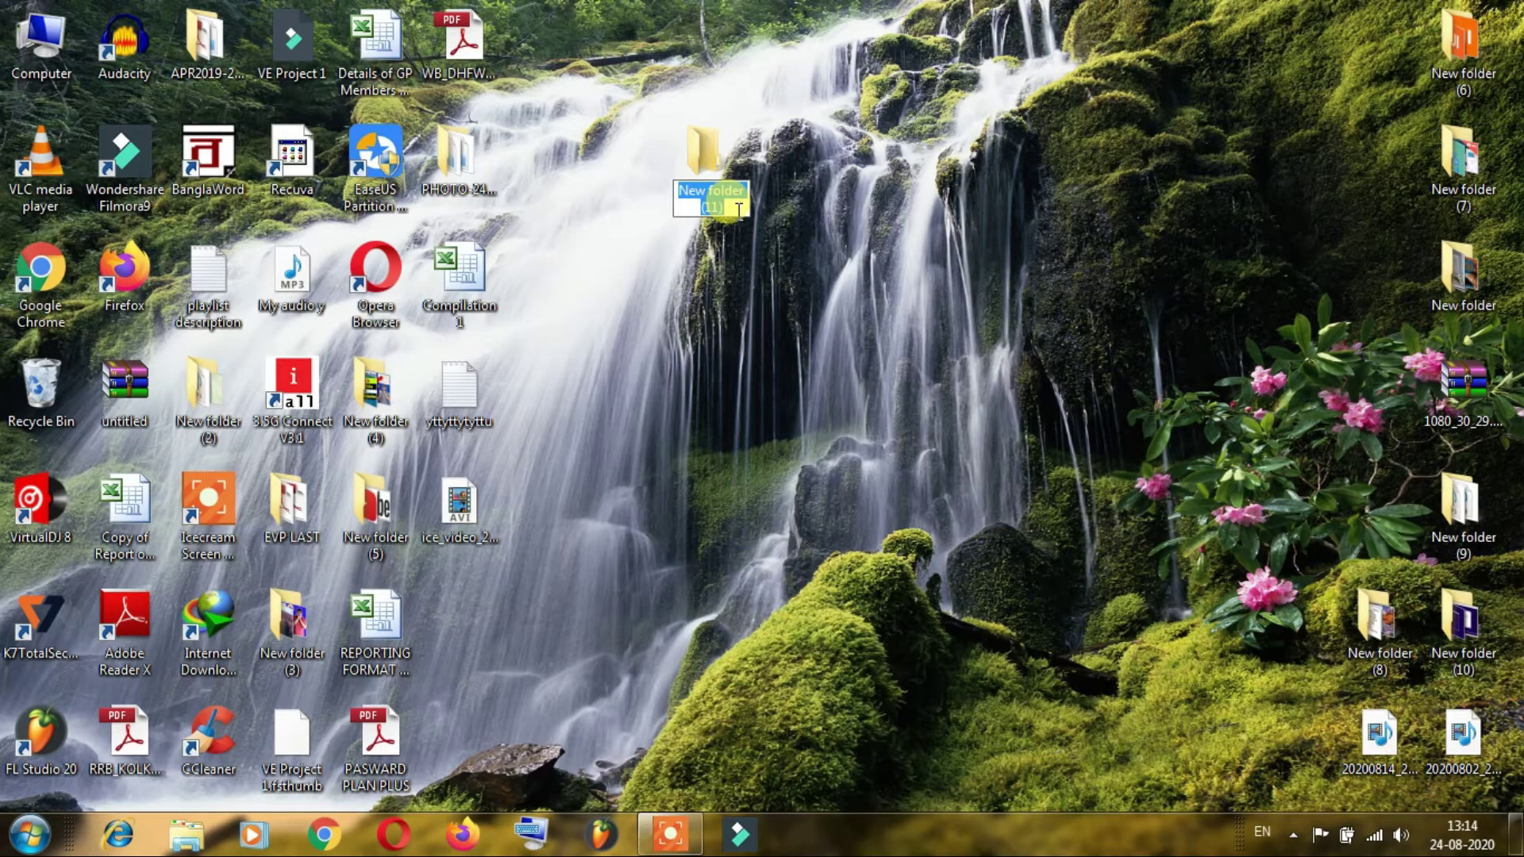
pyautogui.press('BackSpace')
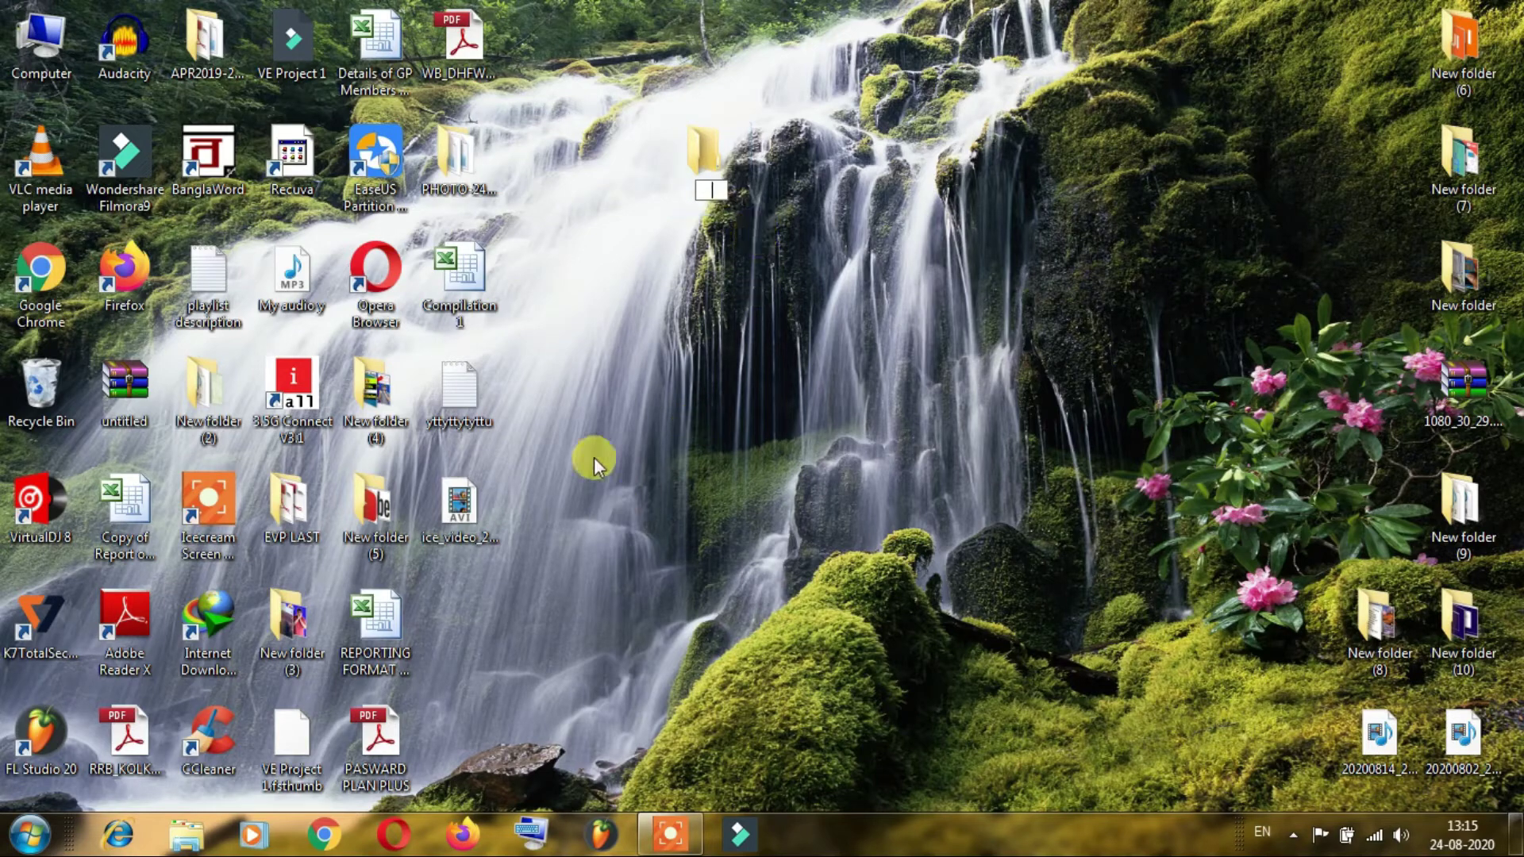
# Copy the line God Mode.{ED7BA470-8E54-465E-825C-99712043E01C} from the text file on the desktop and minimize Notepad
pyautogui.doubleClick(462, 397)
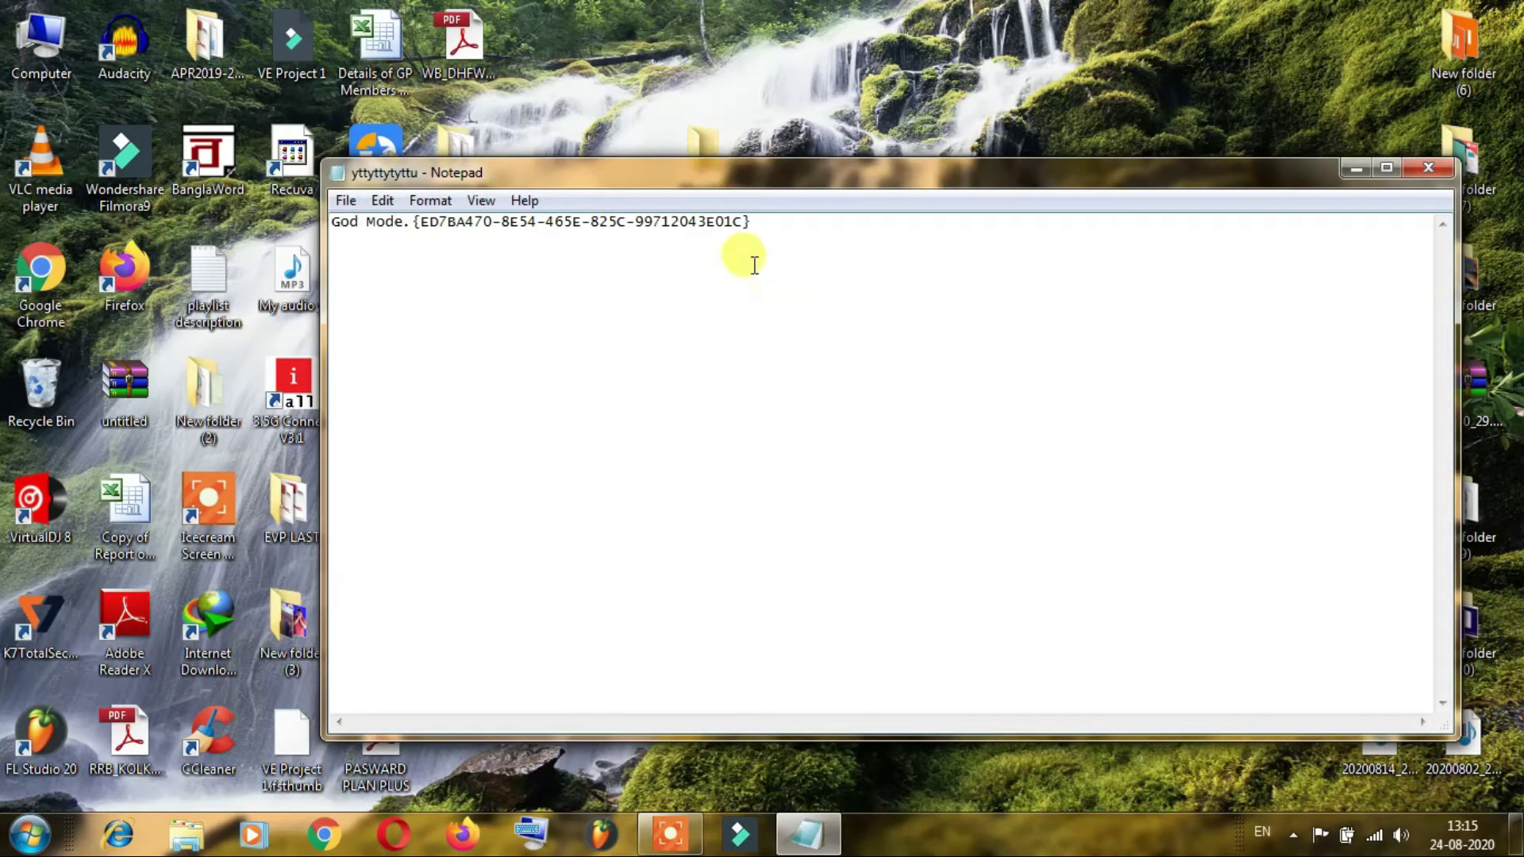
pyautogui.moveTo(764, 223); pyautogui.dragTo(295, 198)
pyautogui.hotkey('ctrl', 'c')
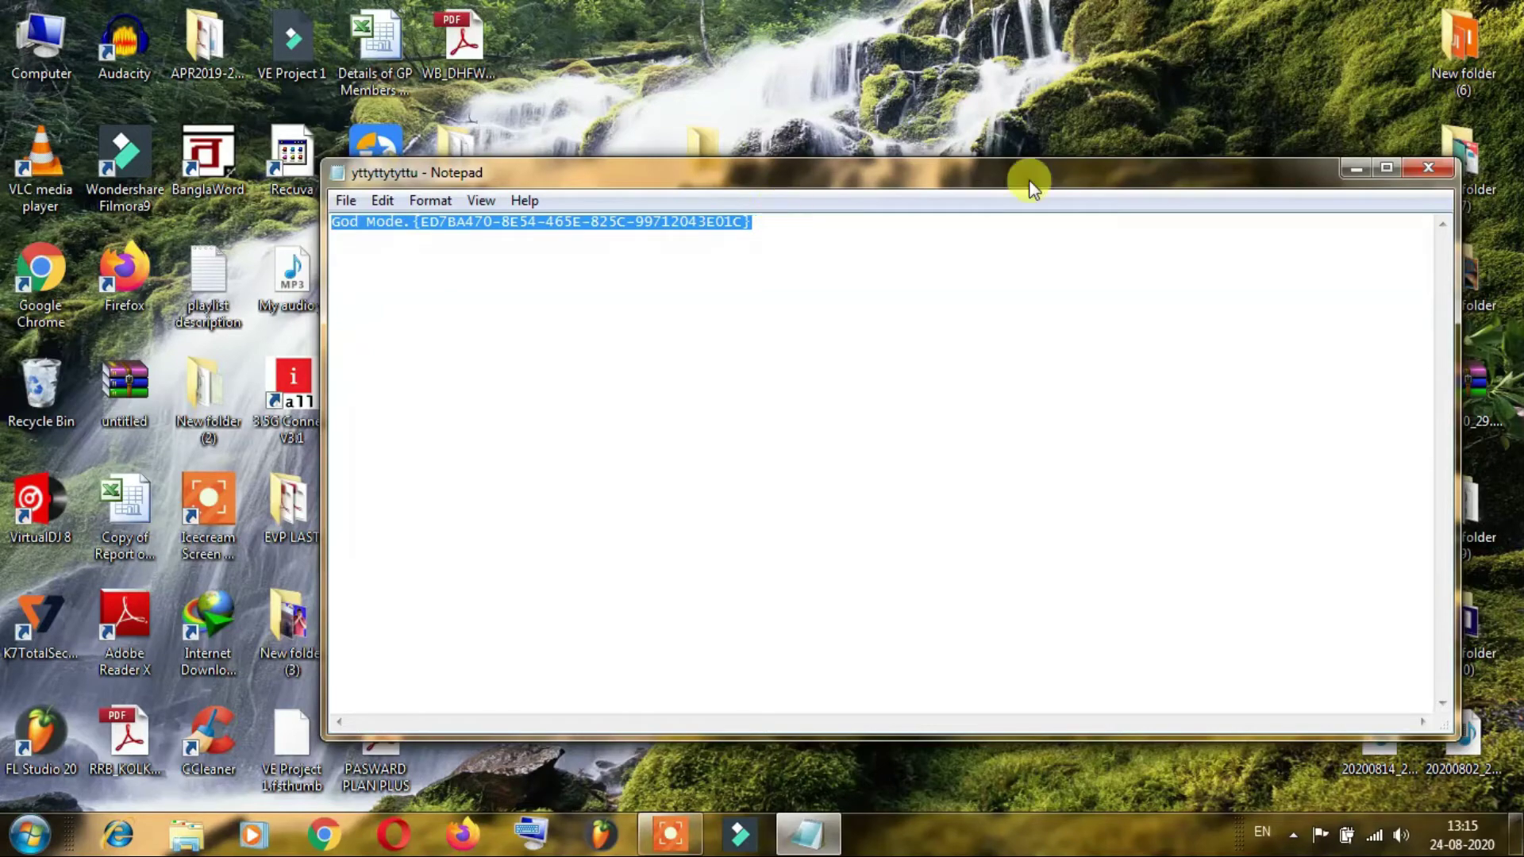
pyautogui.click(1355, 167)
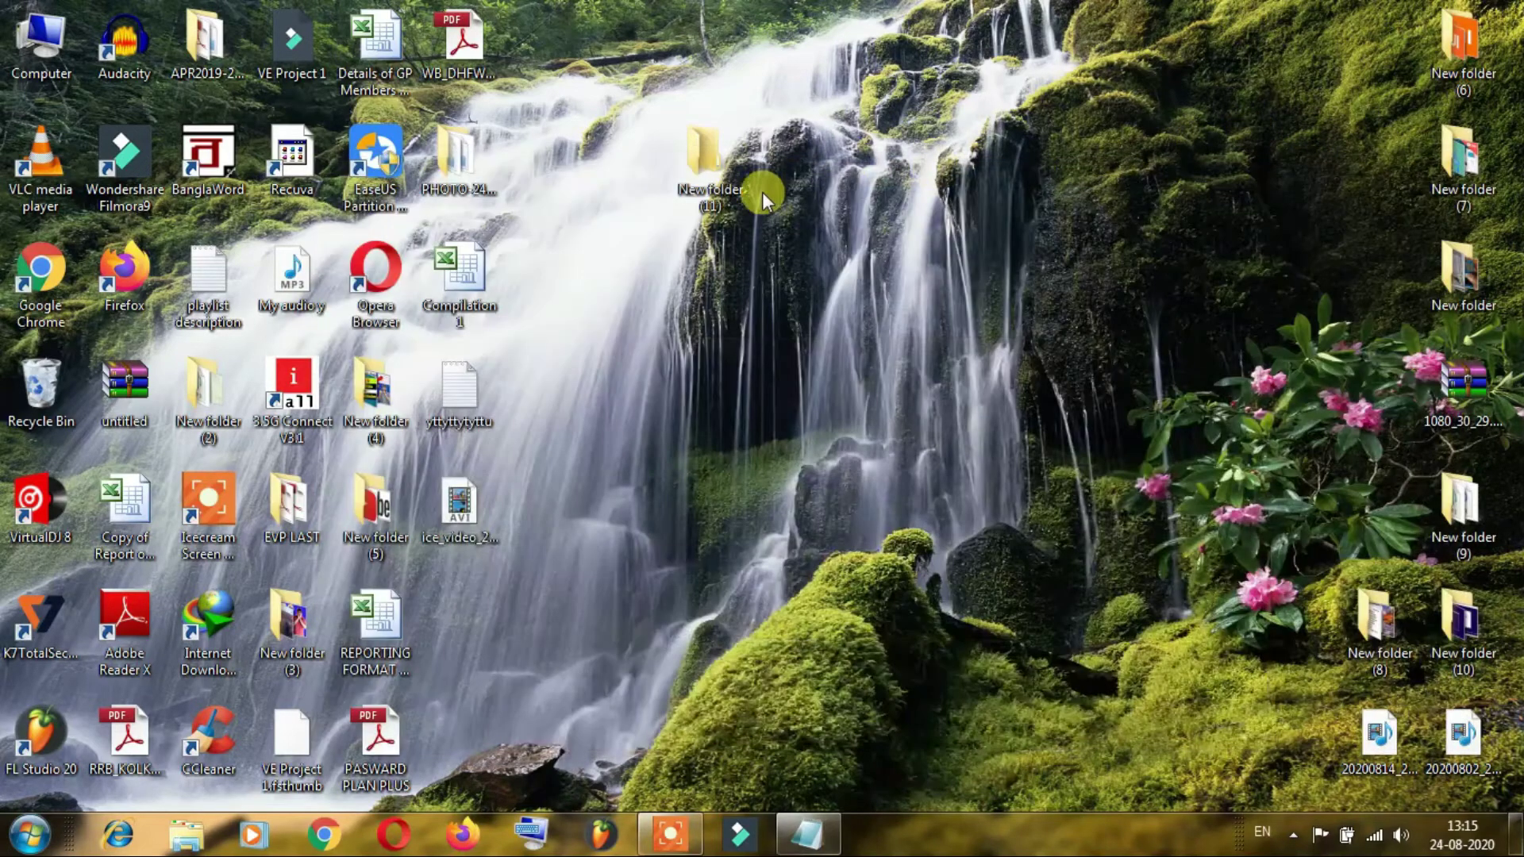
# Rename the new desktop folder to the copied God Mode.{ED7BA470-8E54-465E-825C-99712043E01C}
pyautogui.rightClick(704, 185)
pyautogui.click(818, 708)
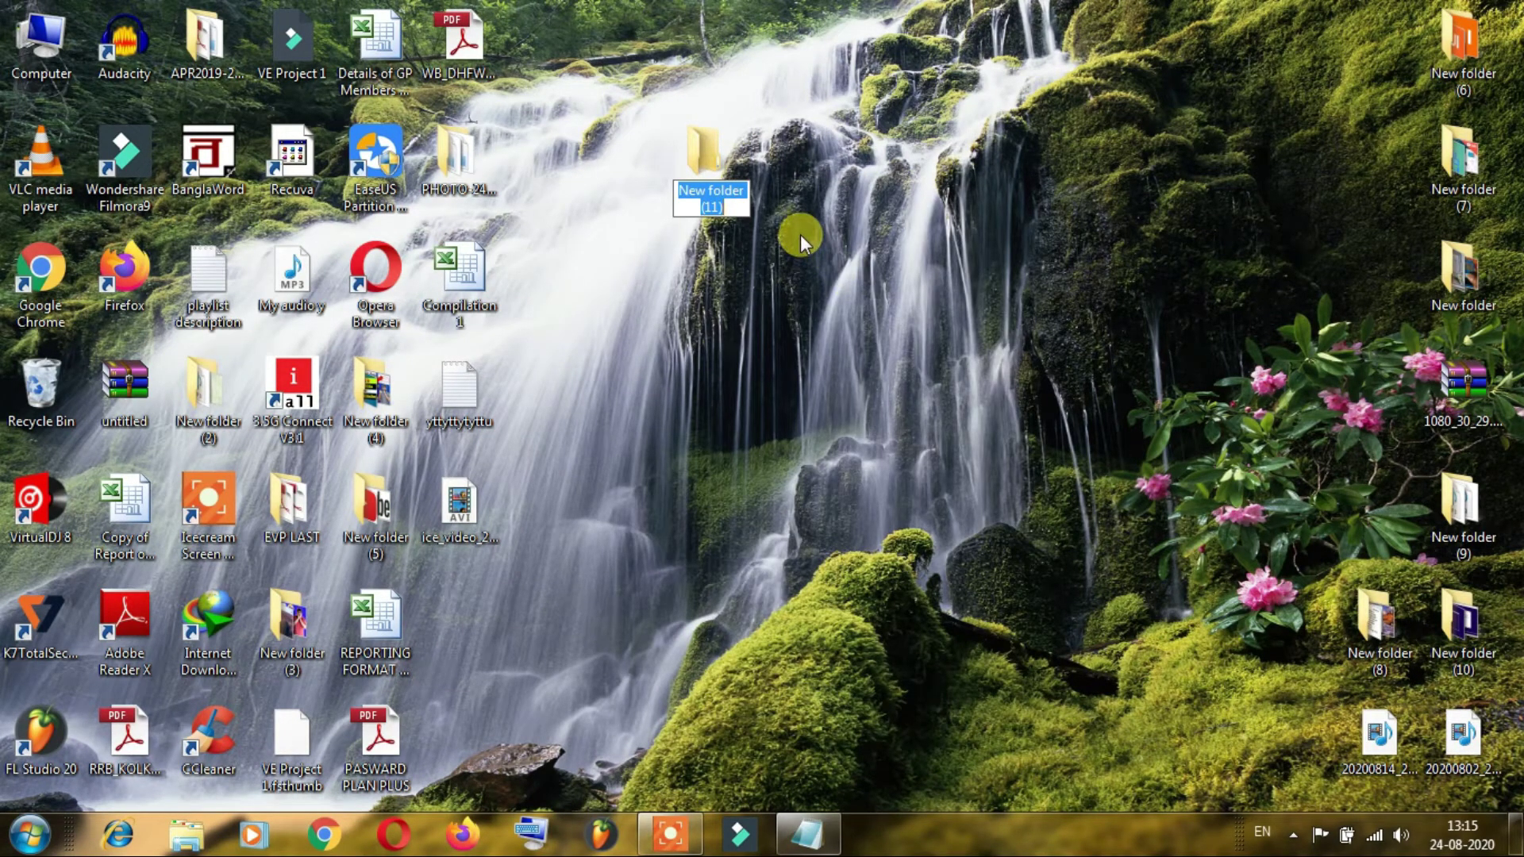
pyautogui.hotkey('ctrl', 'v')
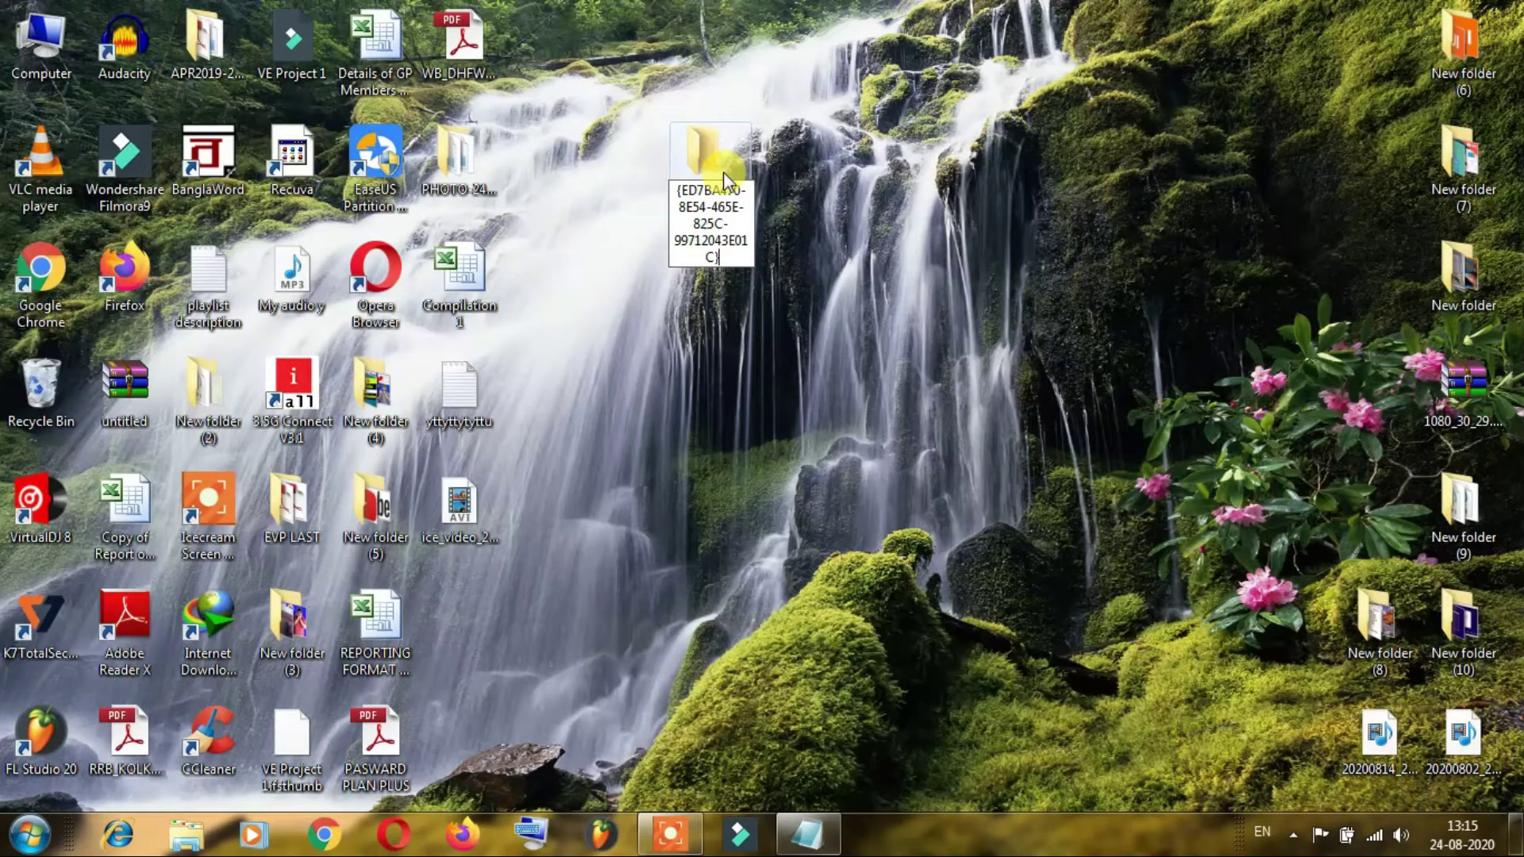
pyautogui.press('Return')
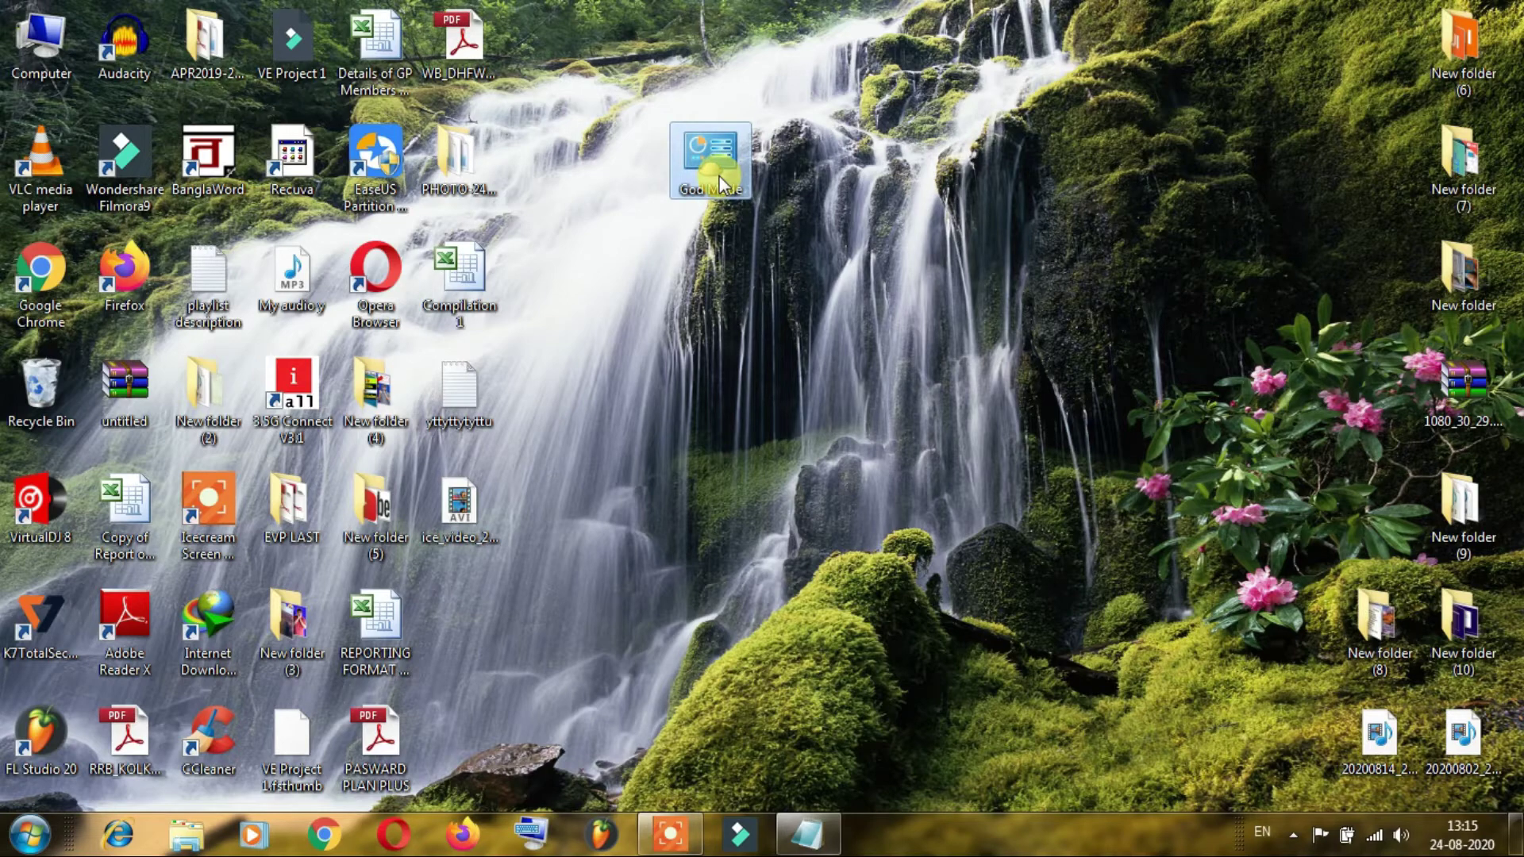
# Reposition the God Mode icon on the desktop, then open it in a maximized window
pyautogui.moveTo(718, 167); pyautogui.dragTo(598, 306)
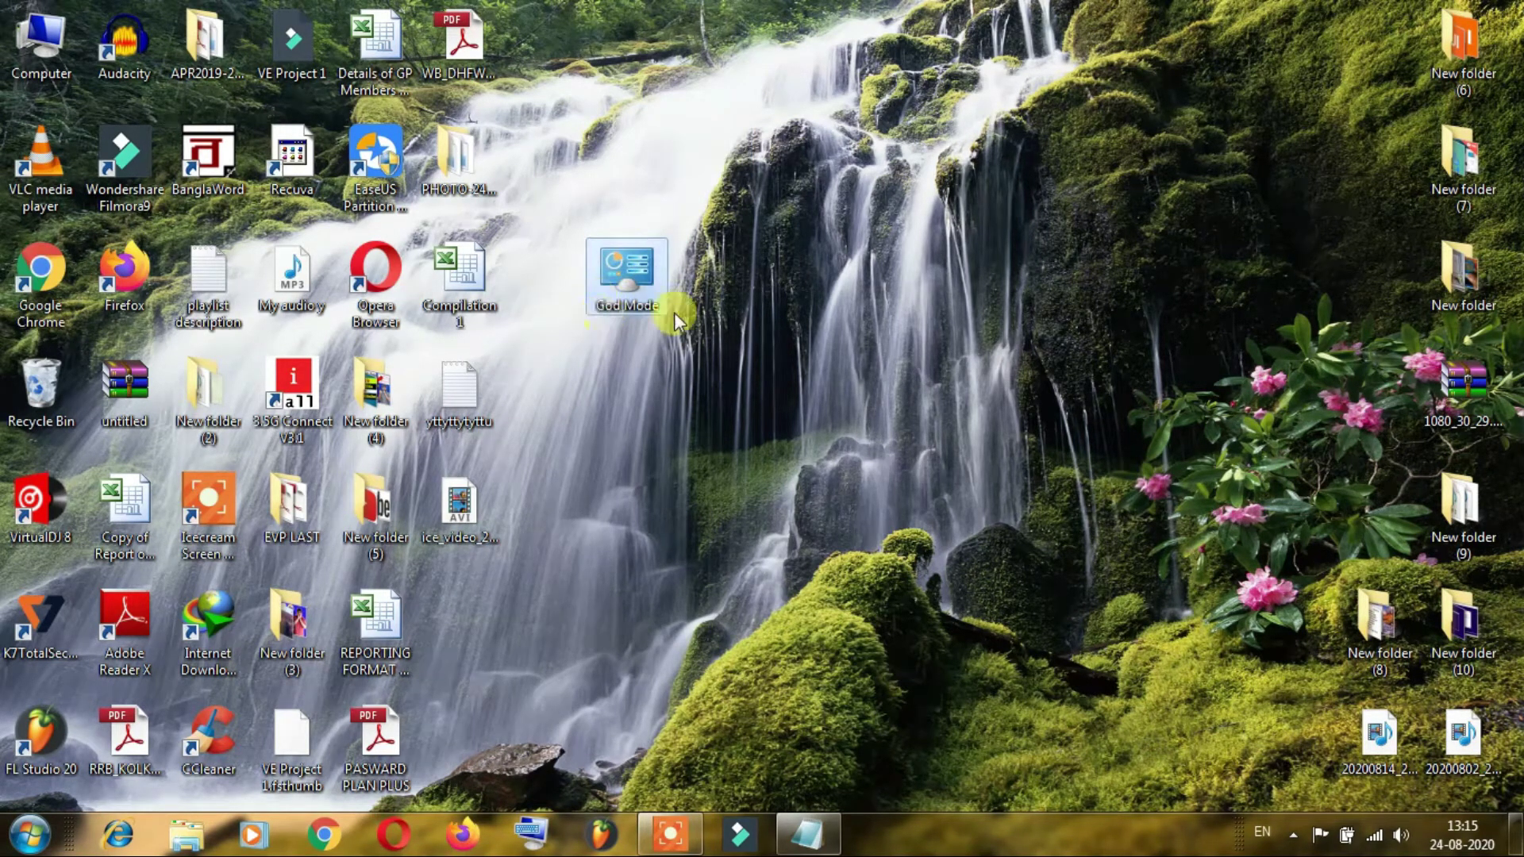
pyautogui.doubleClick(647, 266)
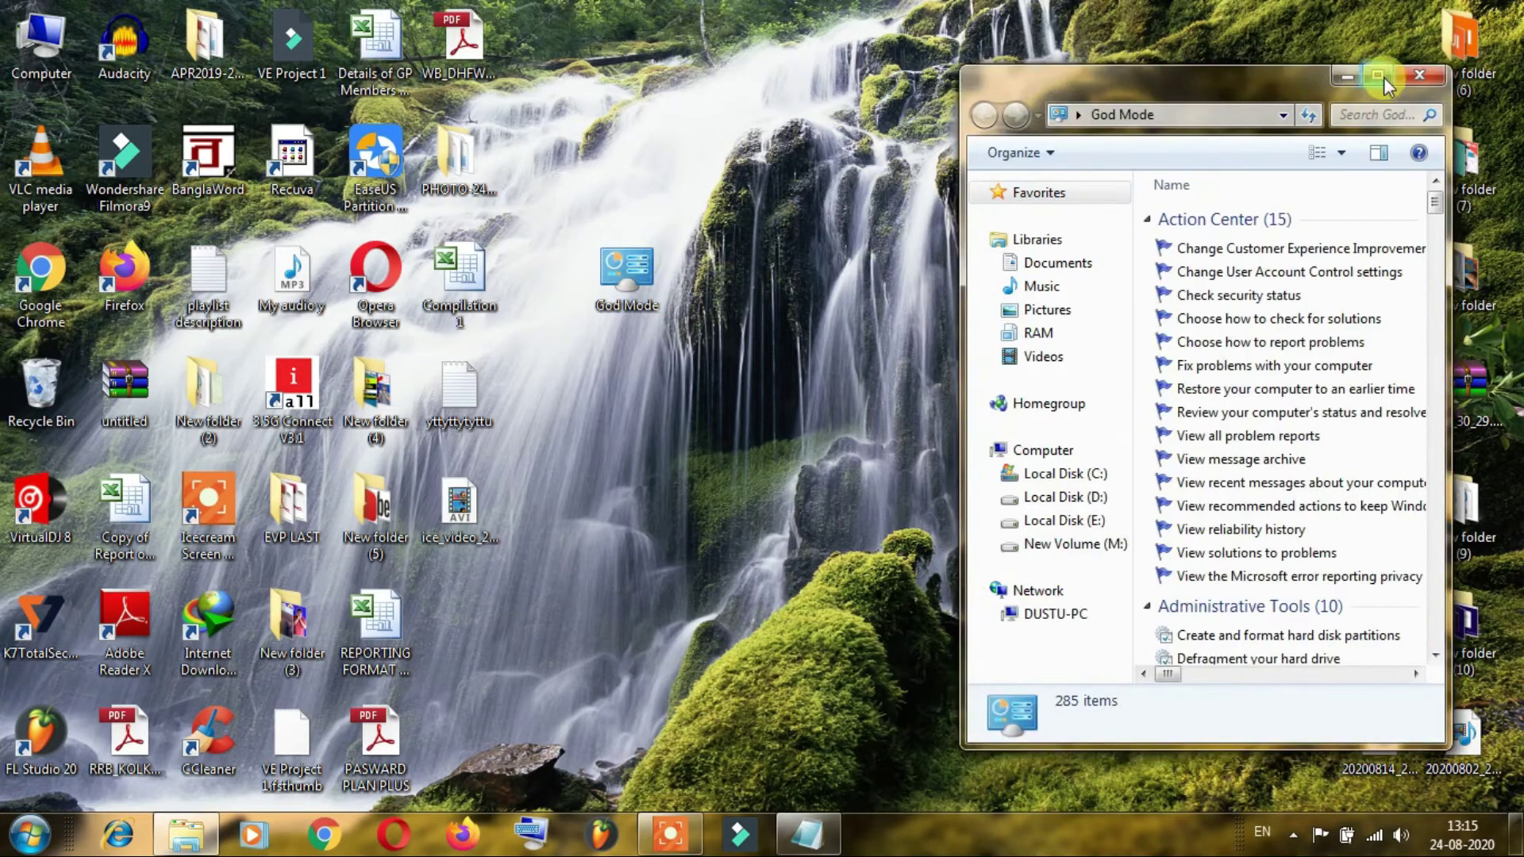
pyautogui.click(1382, 76)
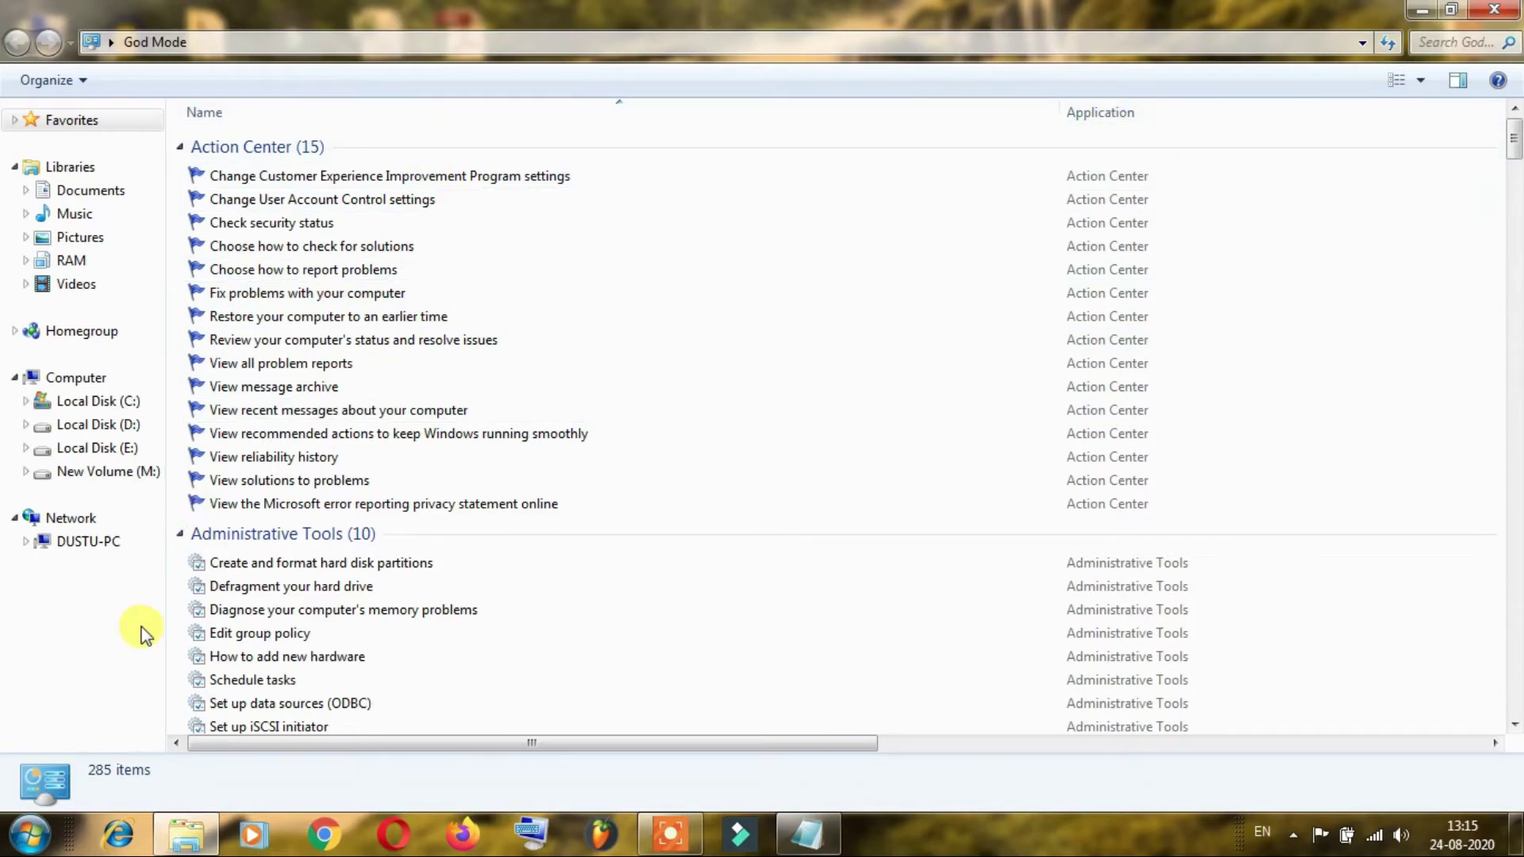
# Outline the God Mode folder's item count and Action Center tasks in red, and frame its icon on the desktop
pyautogui.moveTo(74, 738); pyautogui.dragTo(170, 795)
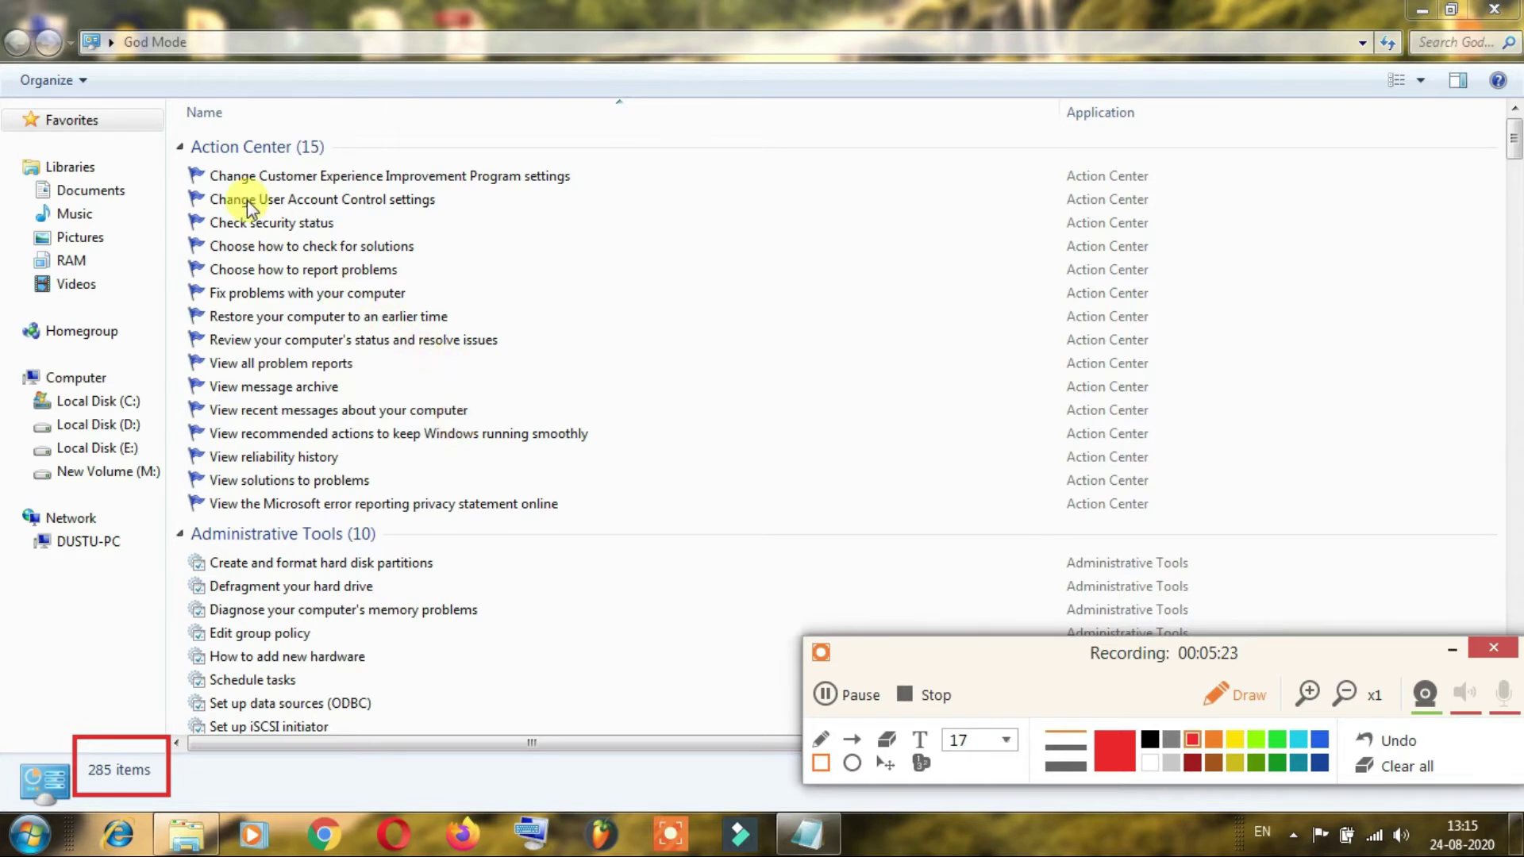
pyautogui.moveTo(185, 154)
pyautogui.mouseDown()
pyautogui.moveTo(367, 427)
pyautogui.moveTo(495, 476)
pyautogui.mouseUp()
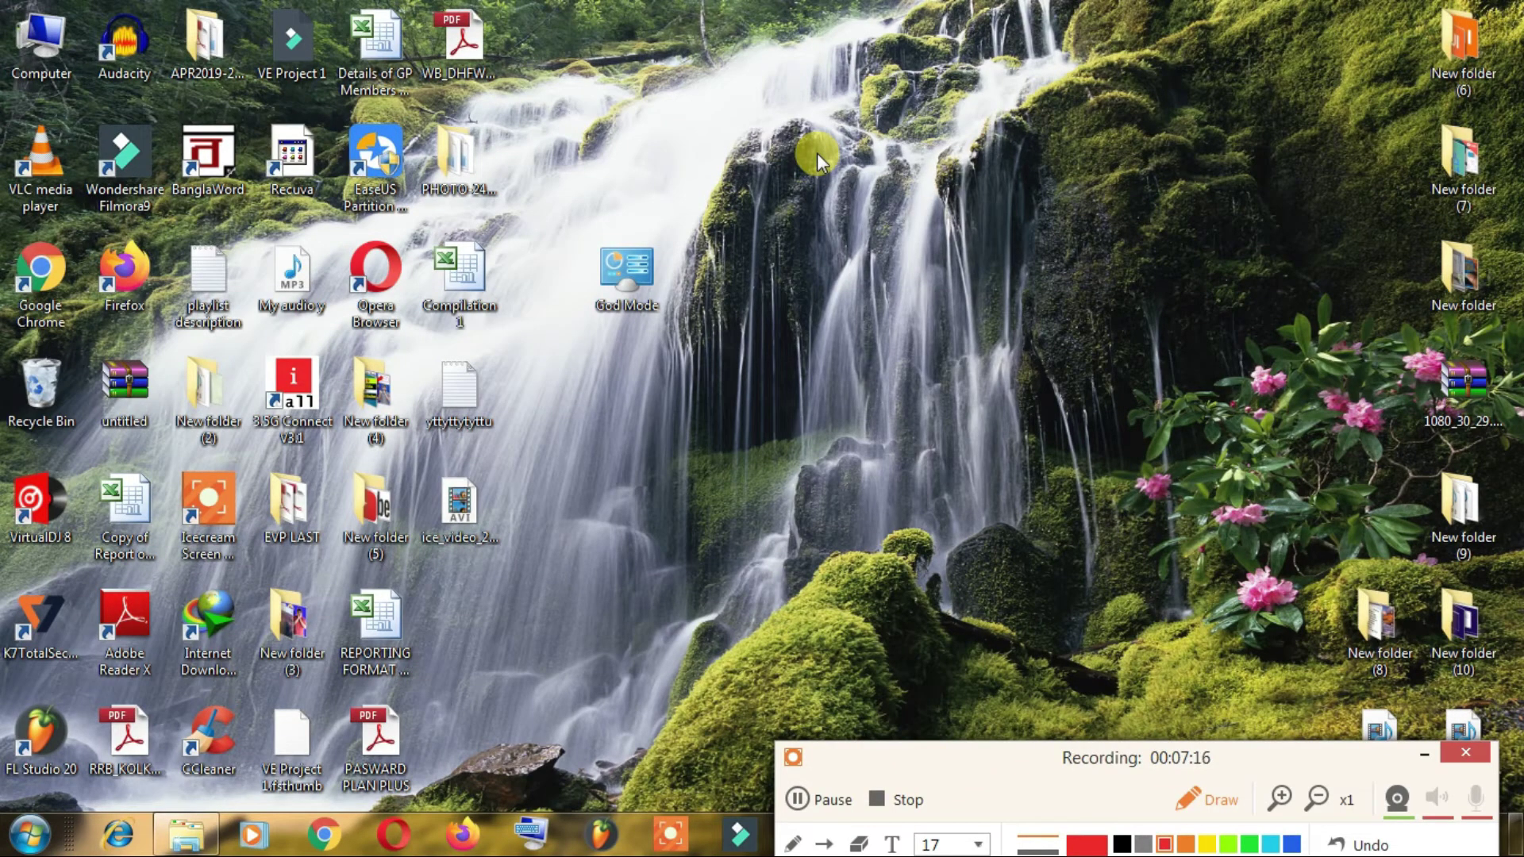
pyautogui.moveTo(538, 205); pyautogui.dragTo(738, 340)
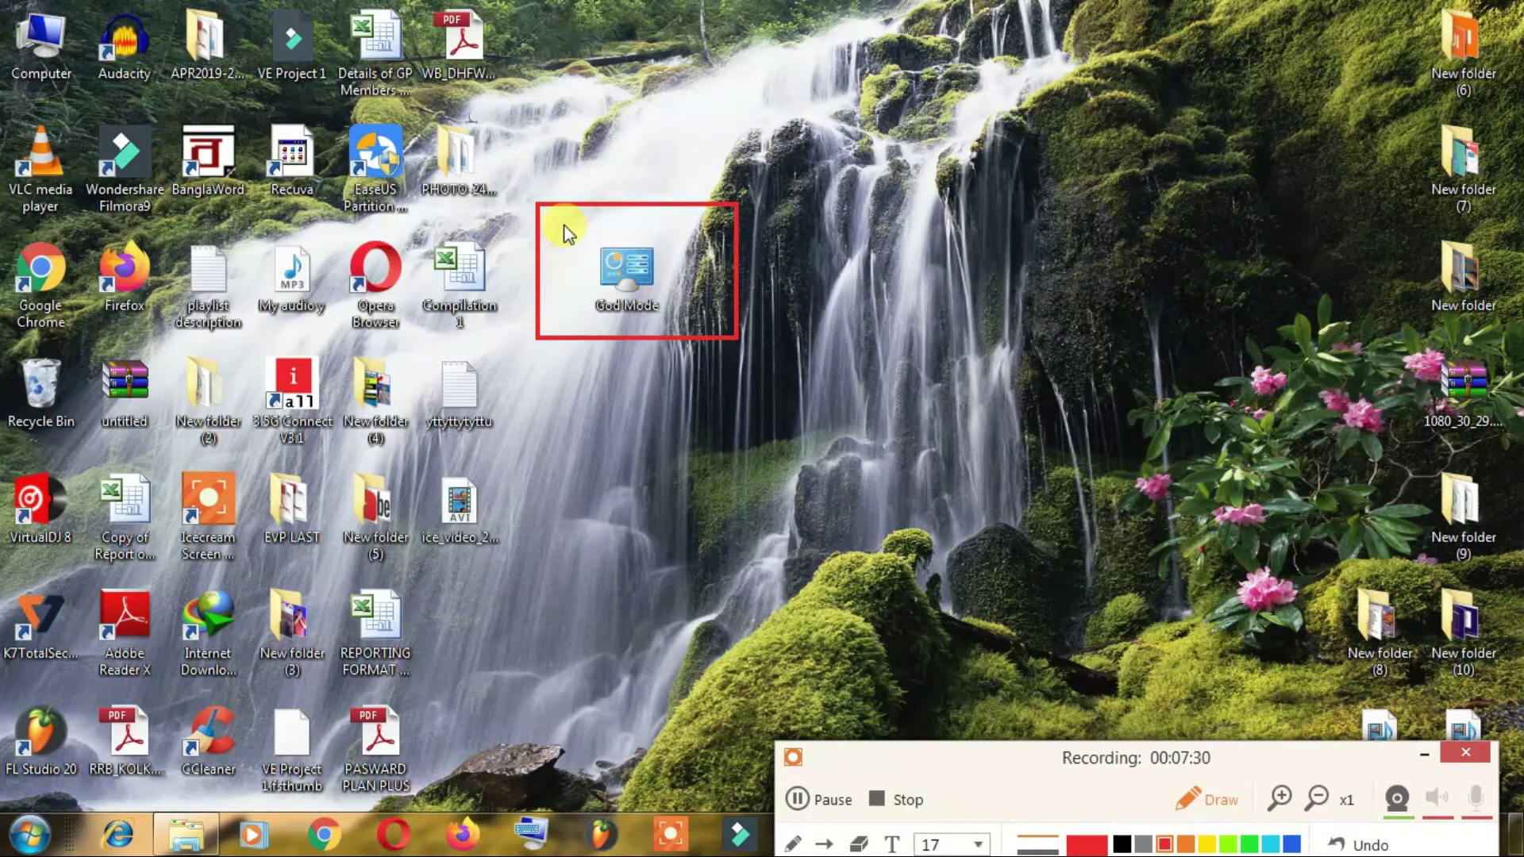
pyautogui.moveTo(562, 224); pyautogui.dragTo(695, 329)
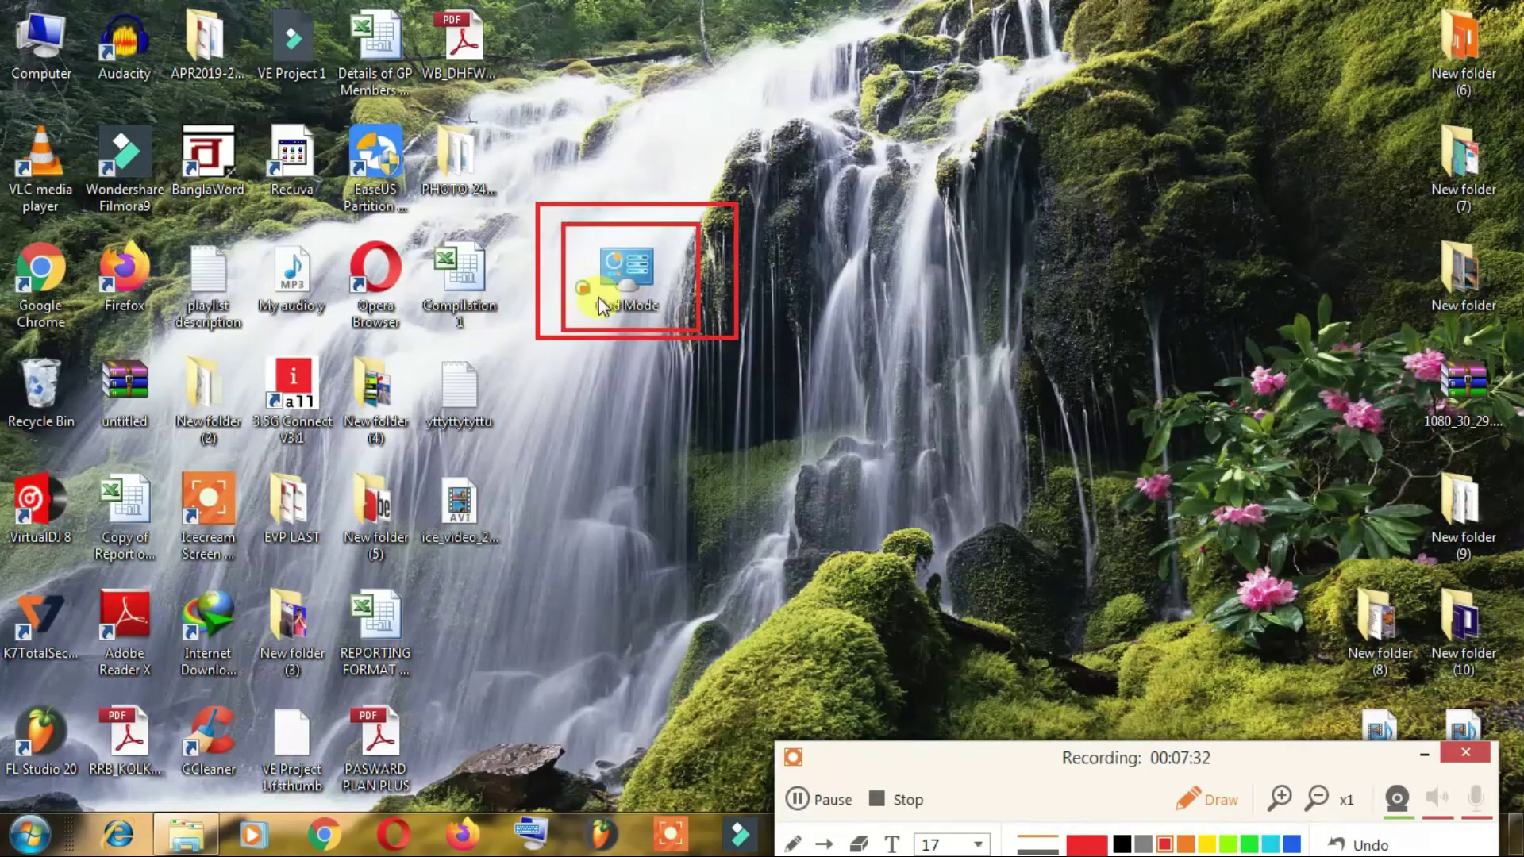
pyautogui.moveTo(583, 287); pyautogui.dragTo(674, 325)
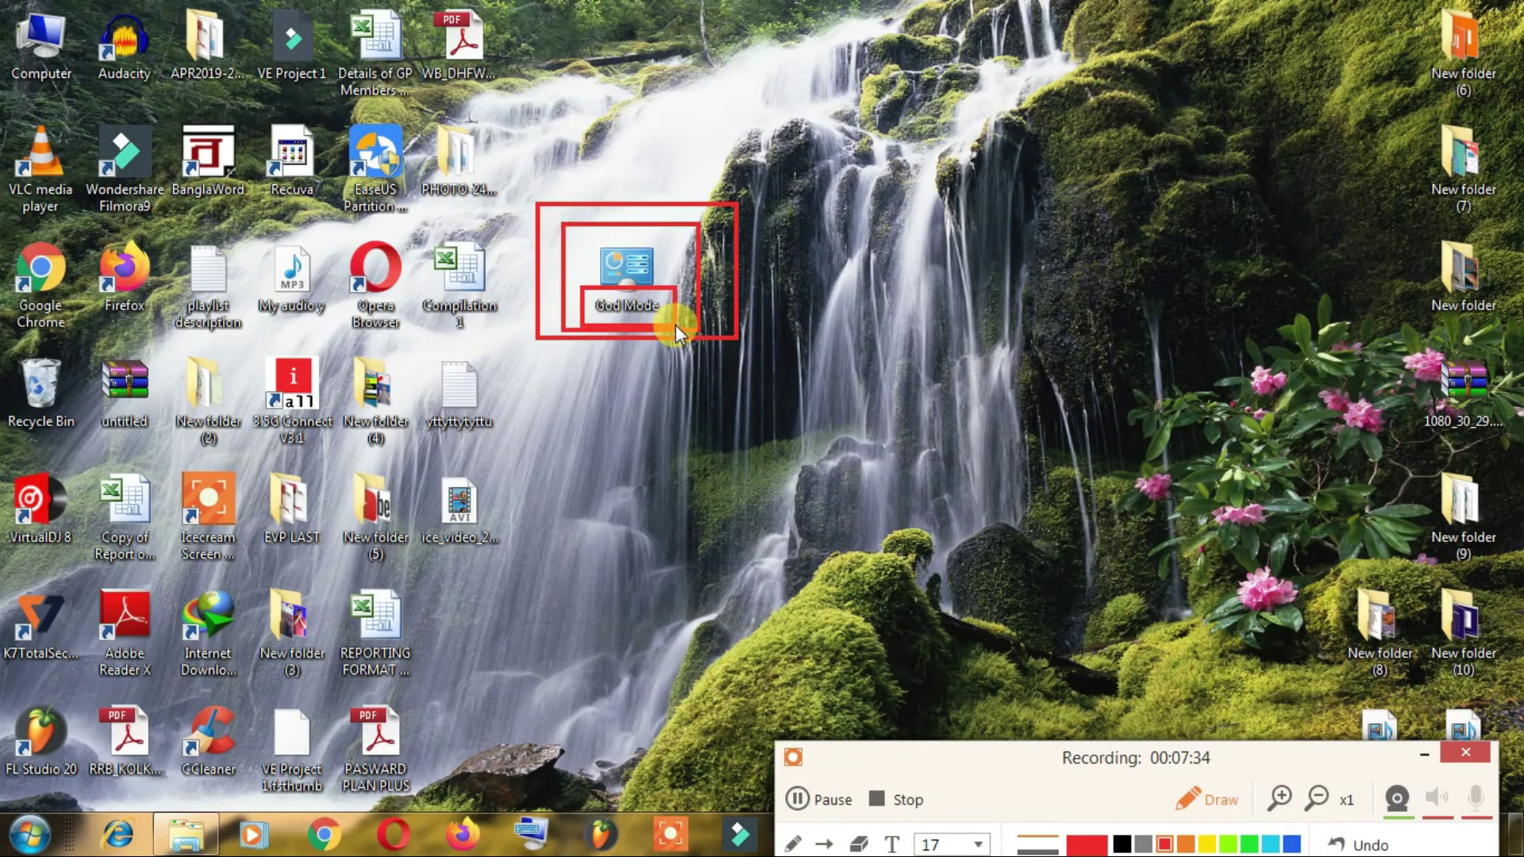